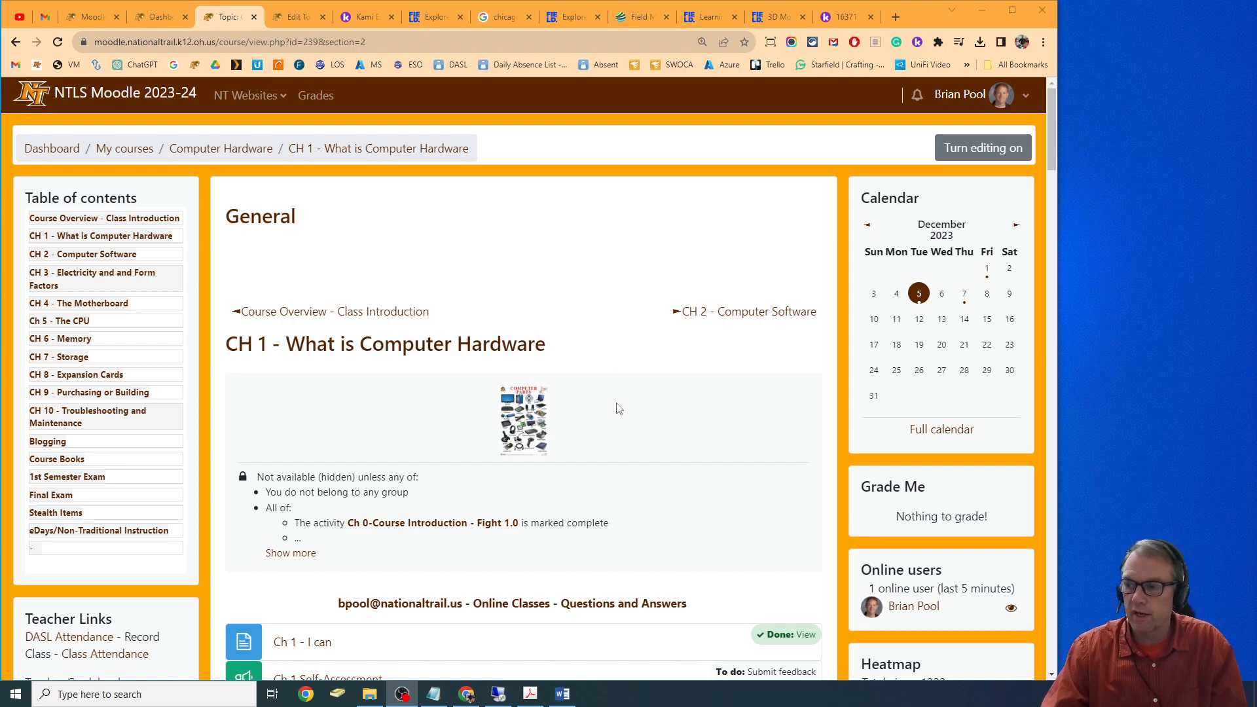
Read the Ch 1 - I can goals in the Computer Hardware course and open the Ch 1 Self-Assessment
{"action": "scroll", "coordinate": [619, 409], "scroll_direction": "down", "scroll_amount": 4}
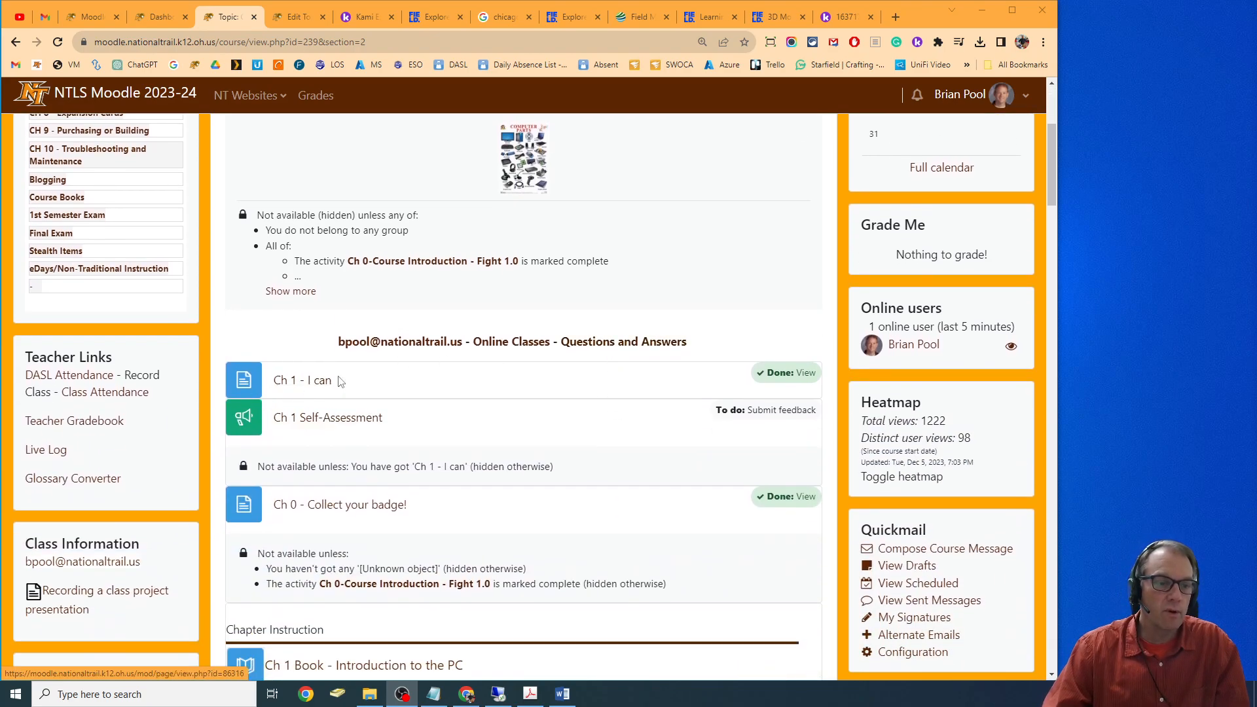
{"action": "left_click", "coordinate": [339, 382]}
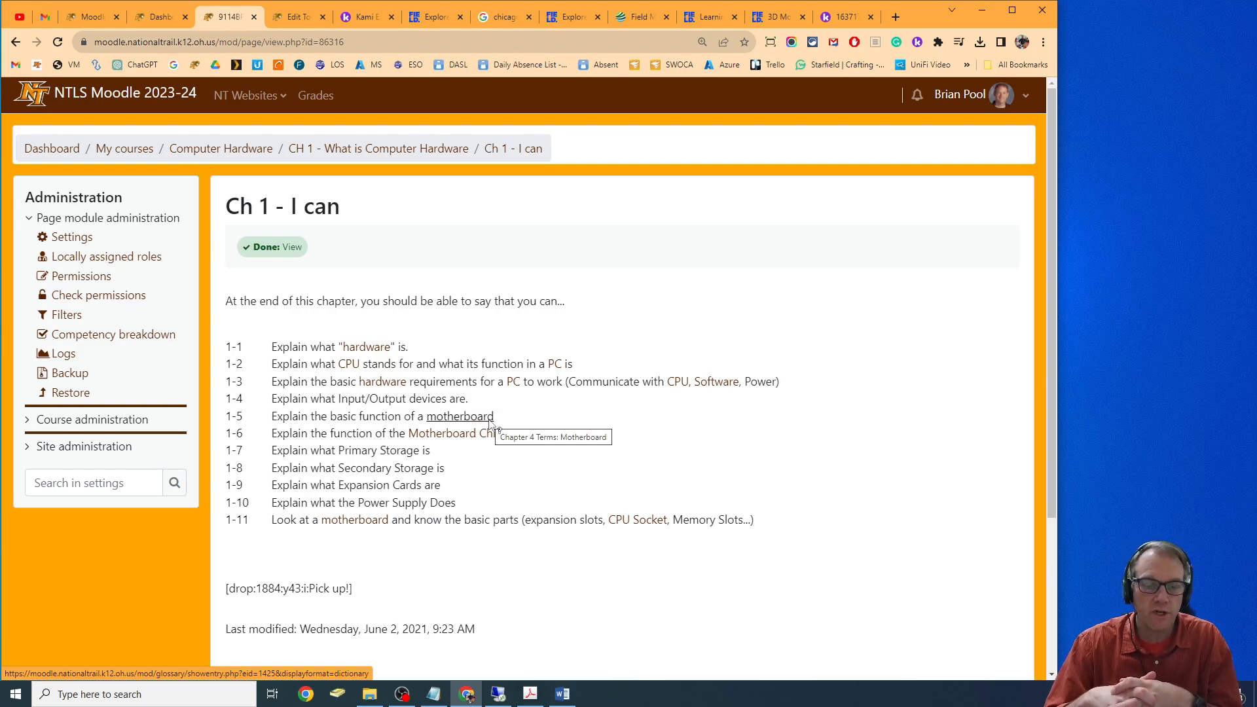
{"action": "scroll", "coordinate": [780, 459], "scroll_direction": "down", "scroll_amount": 3}
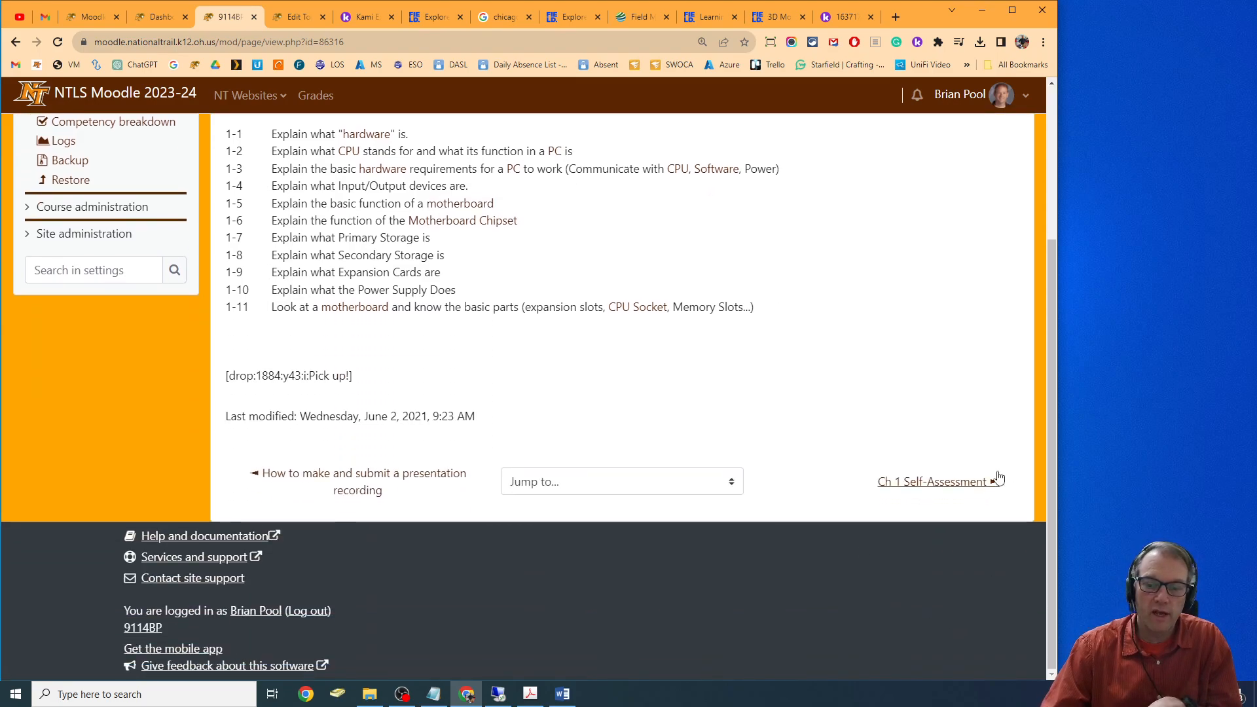
{"action": "left_click", "coordinate": [945, 485]}
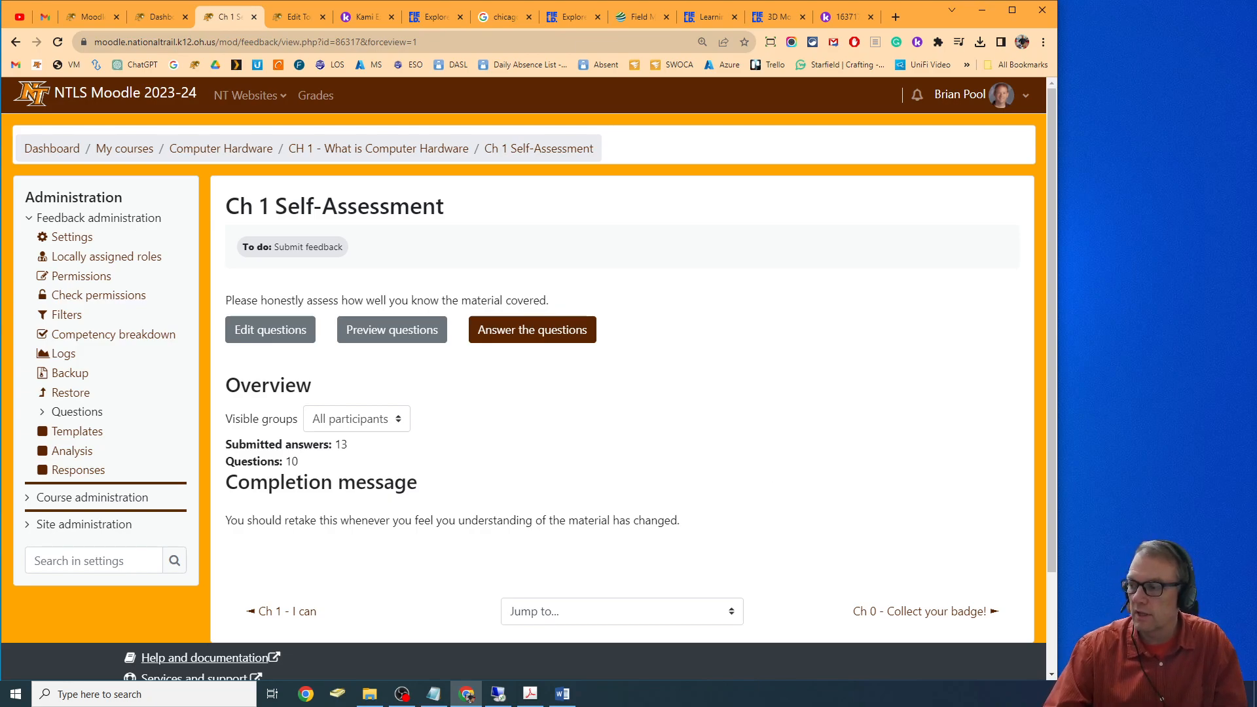
Preview the Ch 1 Self-Assessment questions and look through the whole list
{"action": "left_click", "coordinate": [391, 330]}
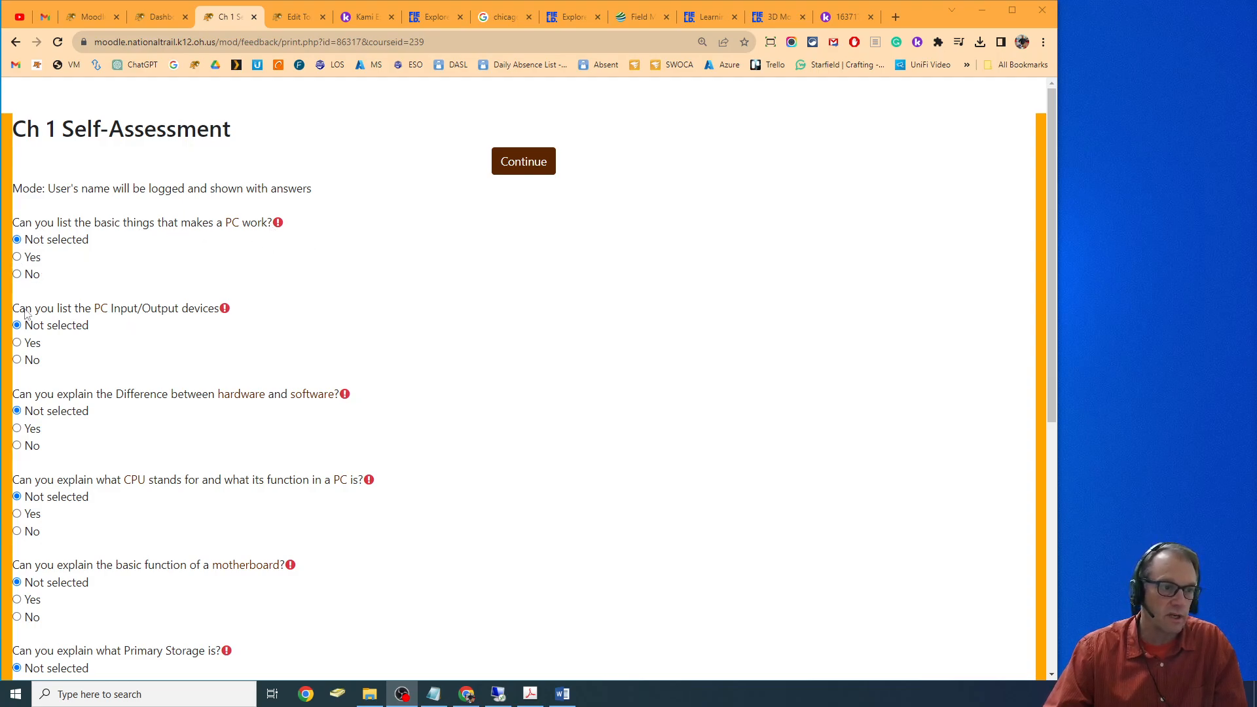
{"action": "scroll", "coordinate": [220, 278], "scroll_direction": "down", "scroll_amount": 6}
{"action": "scroll", "coordinate": [210, 286], "scroll_direction": "down", "scroll_amount": 1}
{"action": "scroll", "coordinate": [207, 284], "scroll_direction": "up", "scroll_amount": 7}
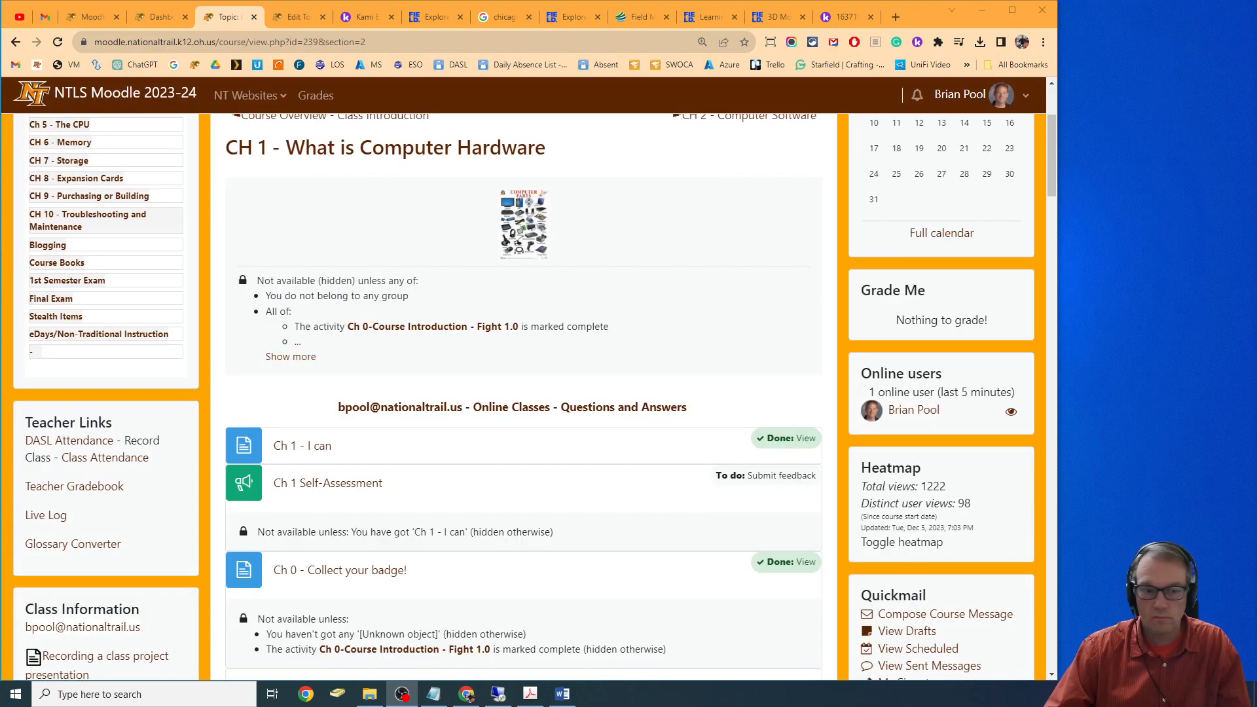
Open the analysis of the Ch 1 Self-Assessment and review the response charts for each question
{"action": "left_click", "coordinate": [327, 489]}
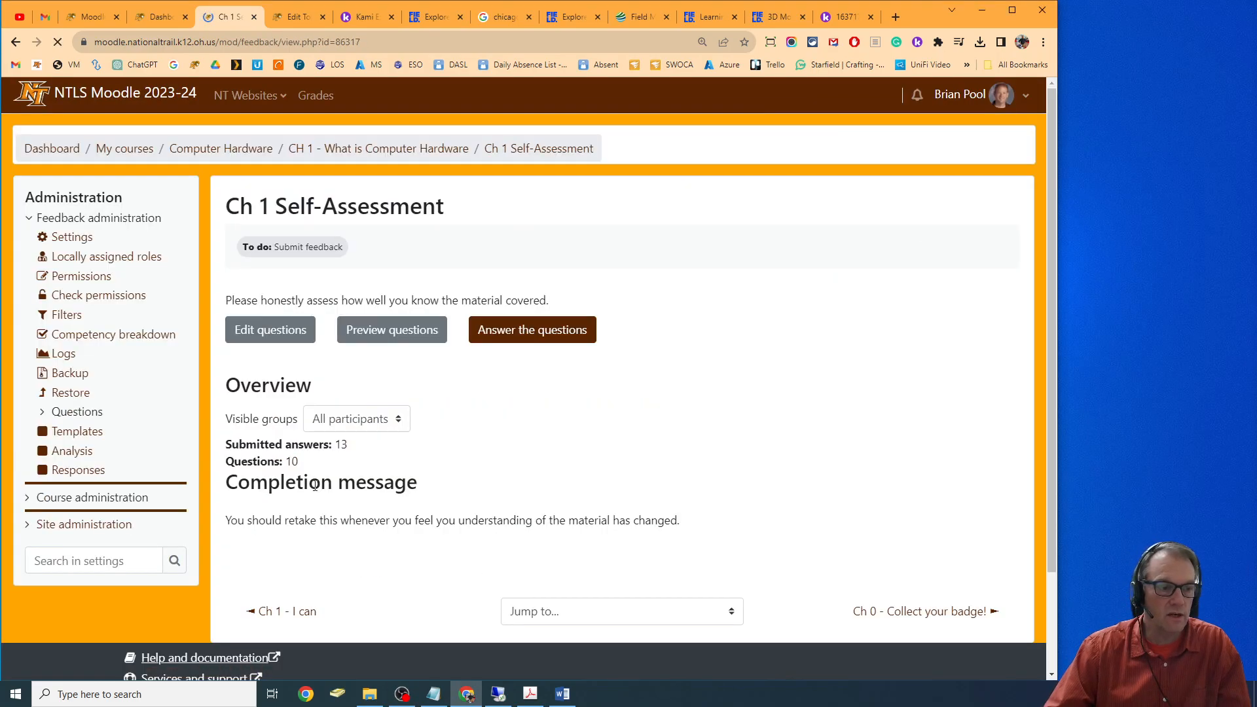
{"action": "left_click", "coordinate": [72, 453]}
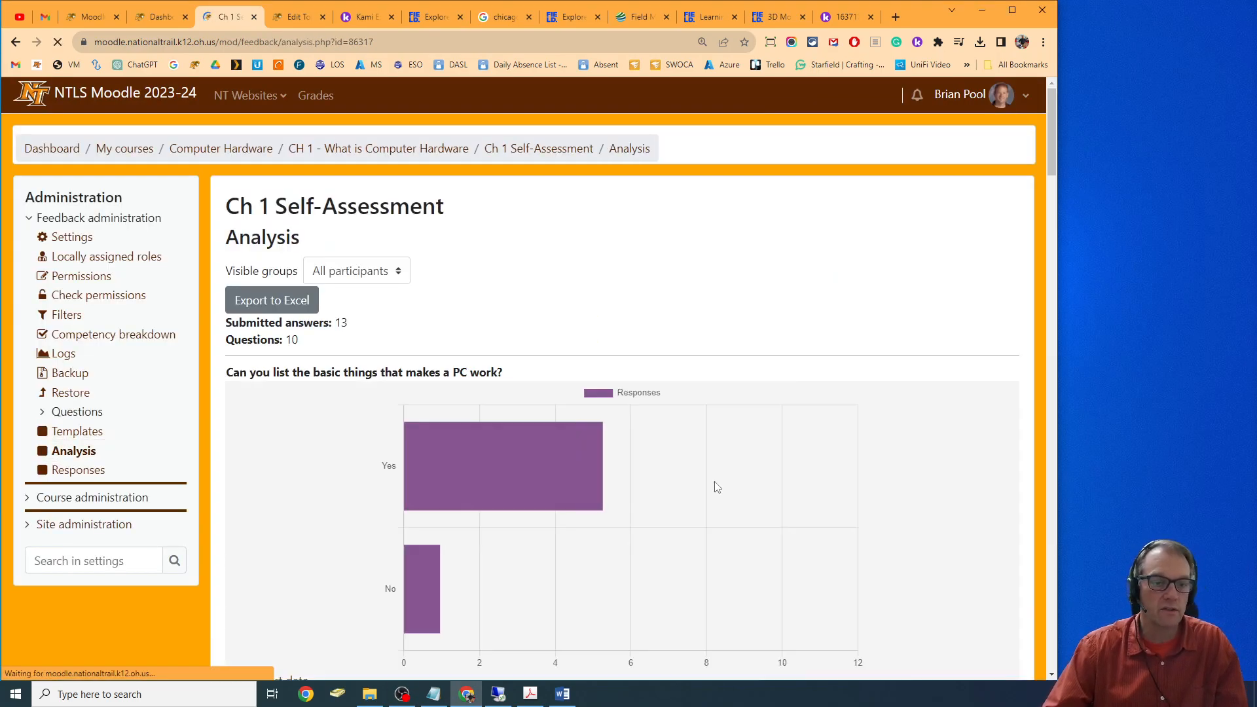
{"action": "scroll", "coordinate": [714, 483], "scroll_direction": "down", "scroll_amount": 2}
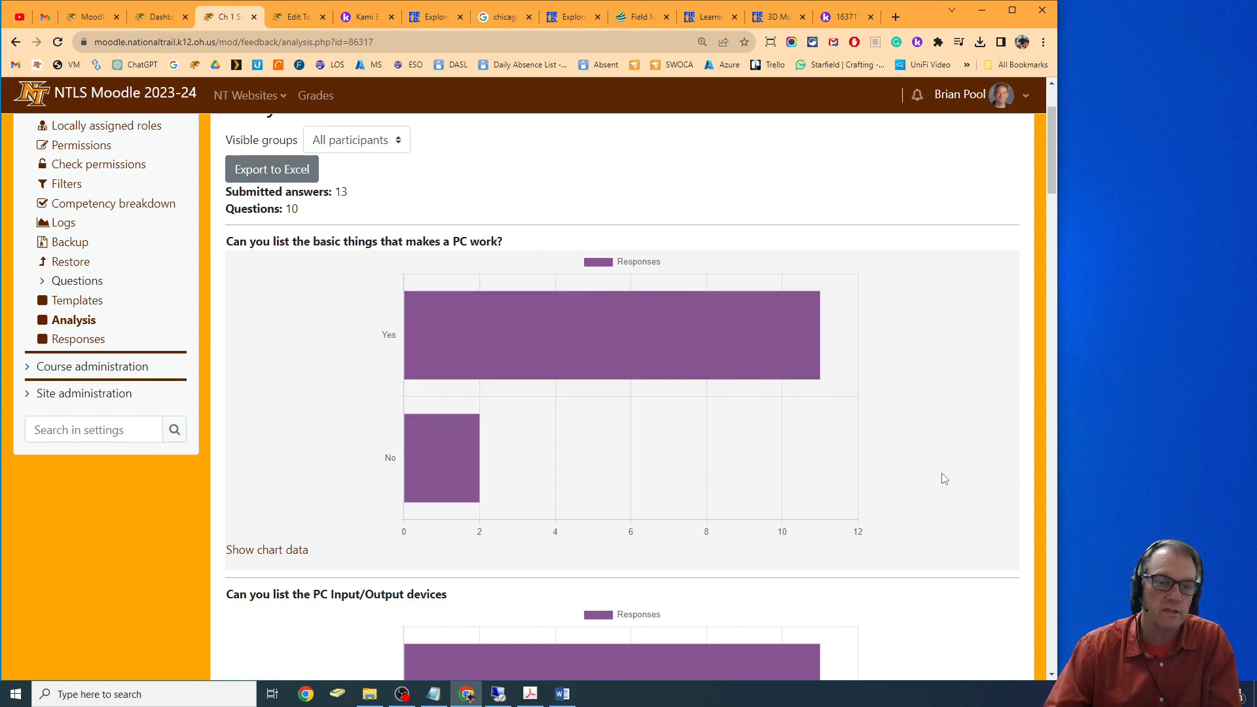
{"action": "scroll", "coordinate": [945, 479], "scroll_direction": "down", "scroll_amount": 10}
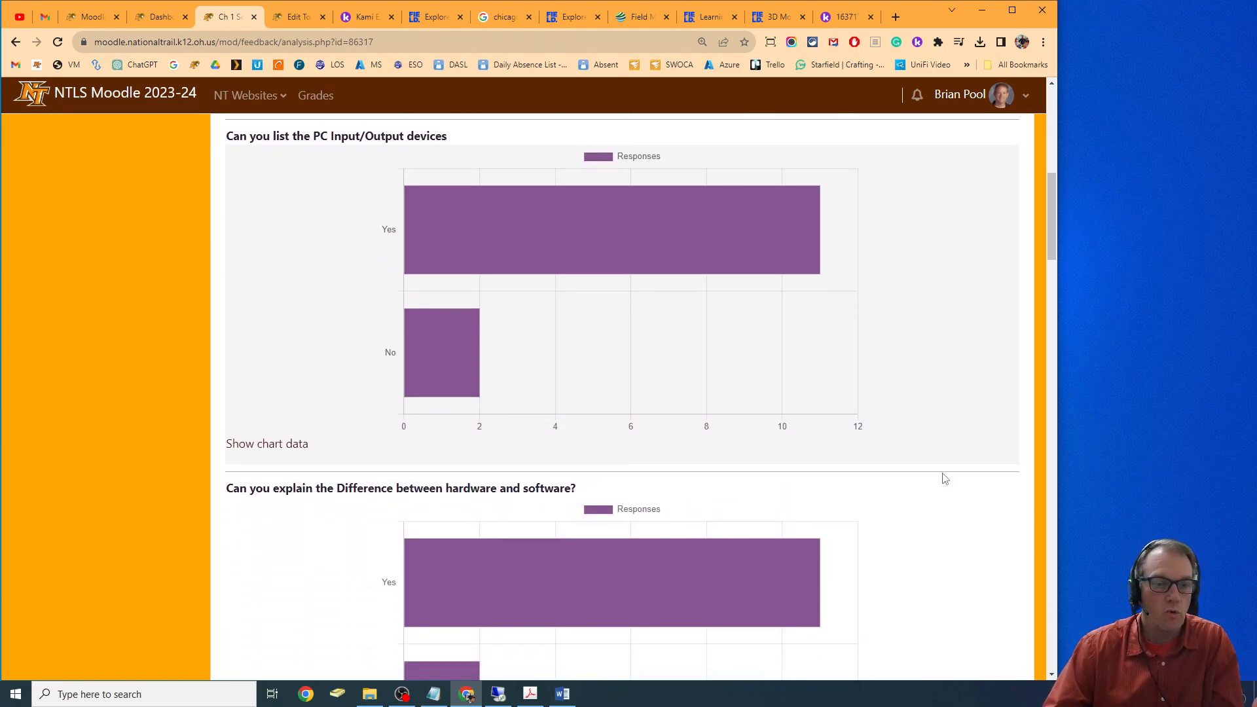
{"action": "scroll", "coordinate": [945, 479], "scroll_direction": "up", "scroll_amount": 2}
{"action": "scroll", "coordinate": [943, 478], "scroll_direction": "down", "scroll_amount": 8}
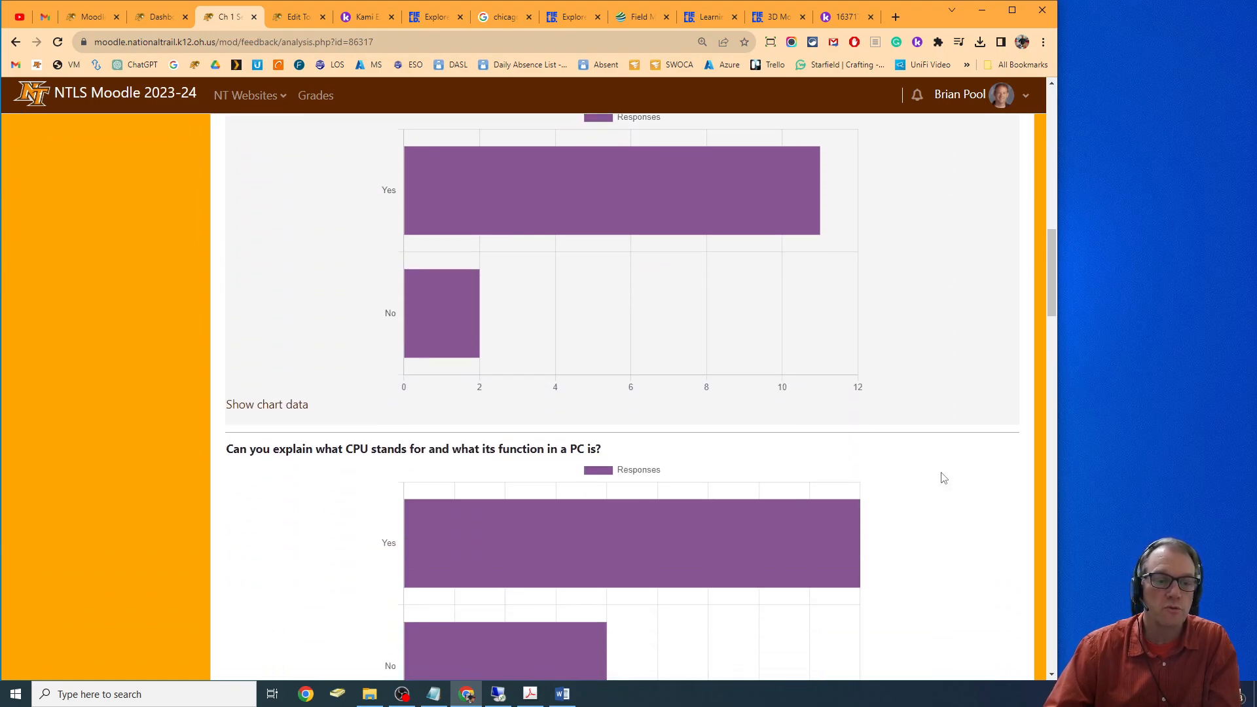
{"action": "scroll", "coordinate": [943, 477], "scroll_direction": "down", "scroll_amount": 15}
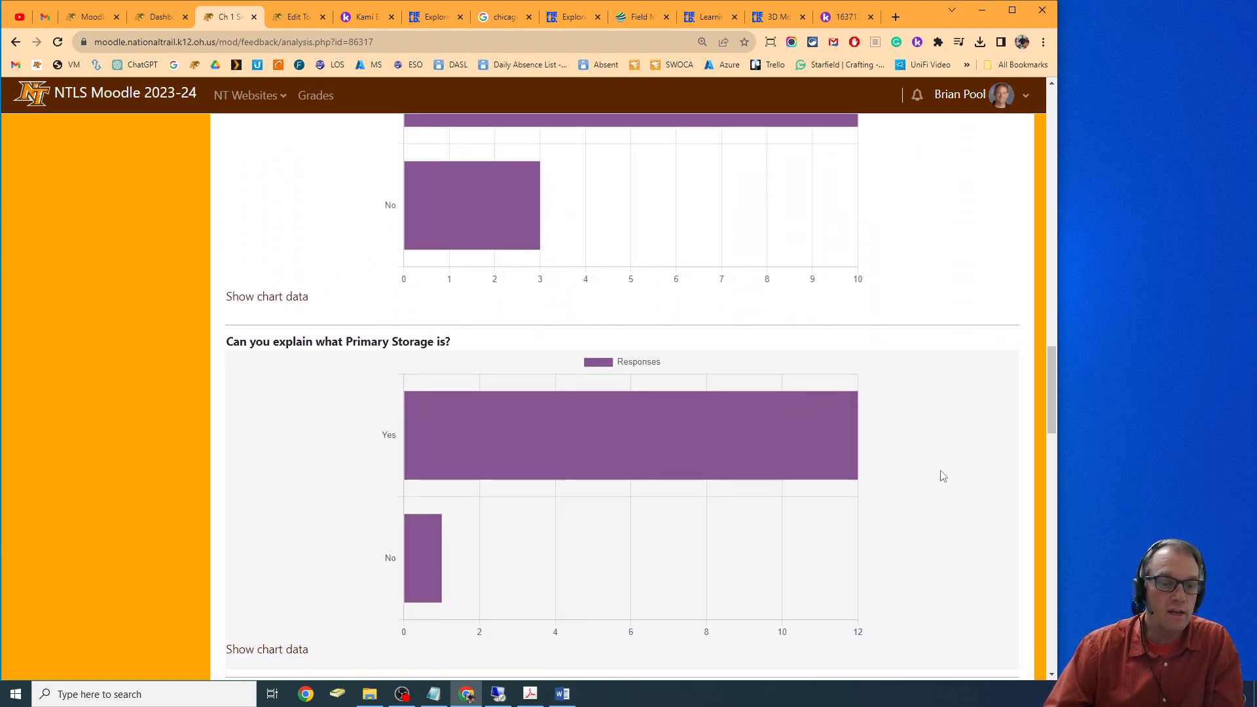
{"action": "scroll", "coordinate": [943, 478], "scroll_direction": "down", "scroll_amount": 7}
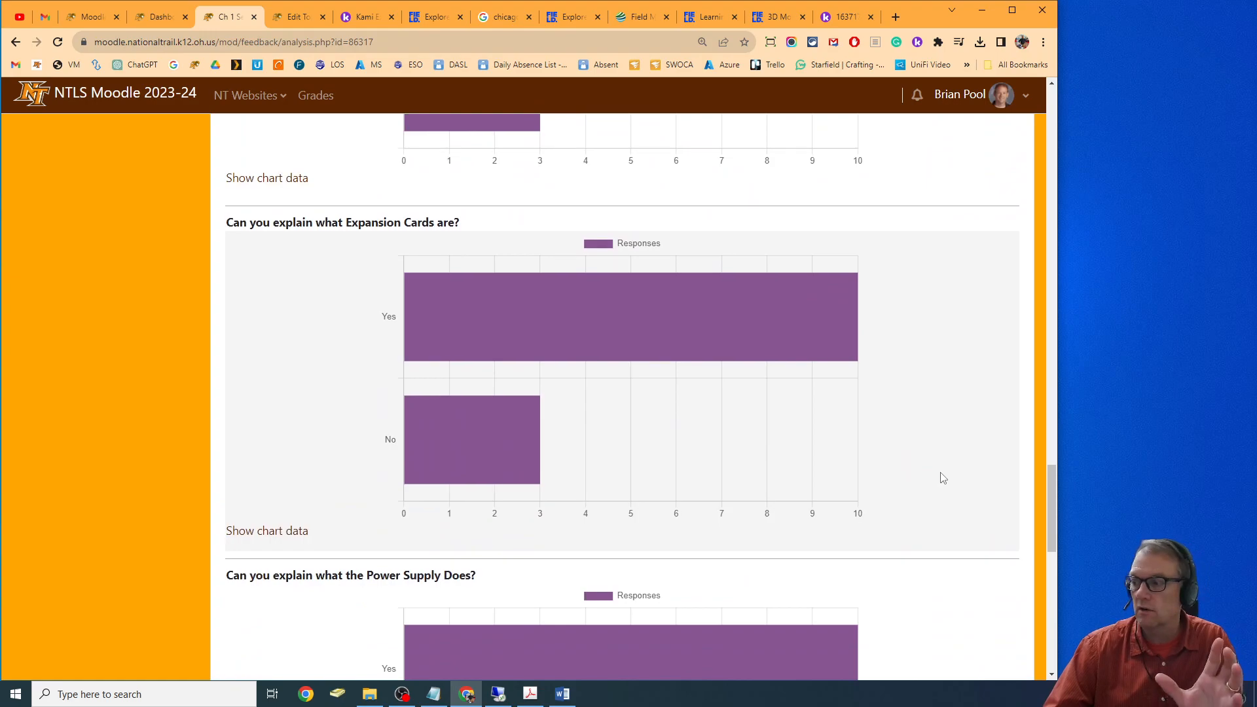
{"action": "scroll", "coordinate": [943, 478], "scroll_direction": "up", "scroll_amount": 8}
{"action": "scroll", "coordinate": [943, 478], "scroll_direction": "up", "scroll_amount": 20}
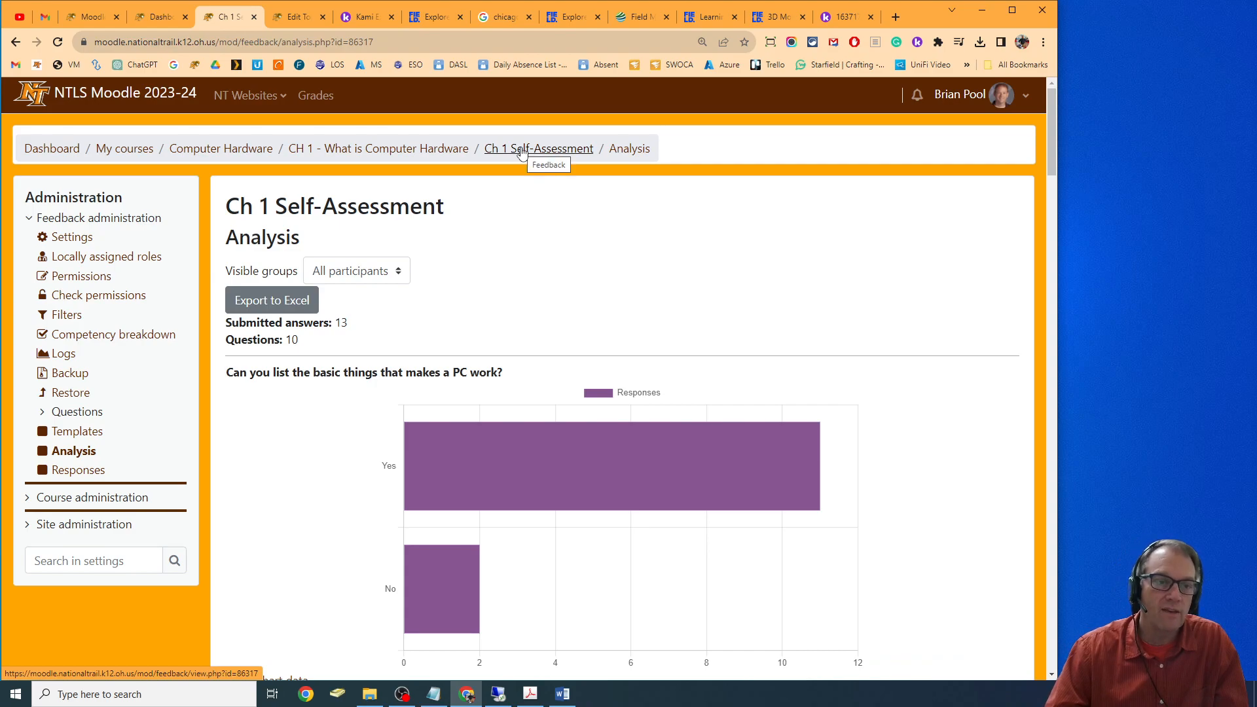
Start a new Feedback activity in Chapter 1 of the Example Course
{"action": "left_click", "coordinate": [296, 17]}
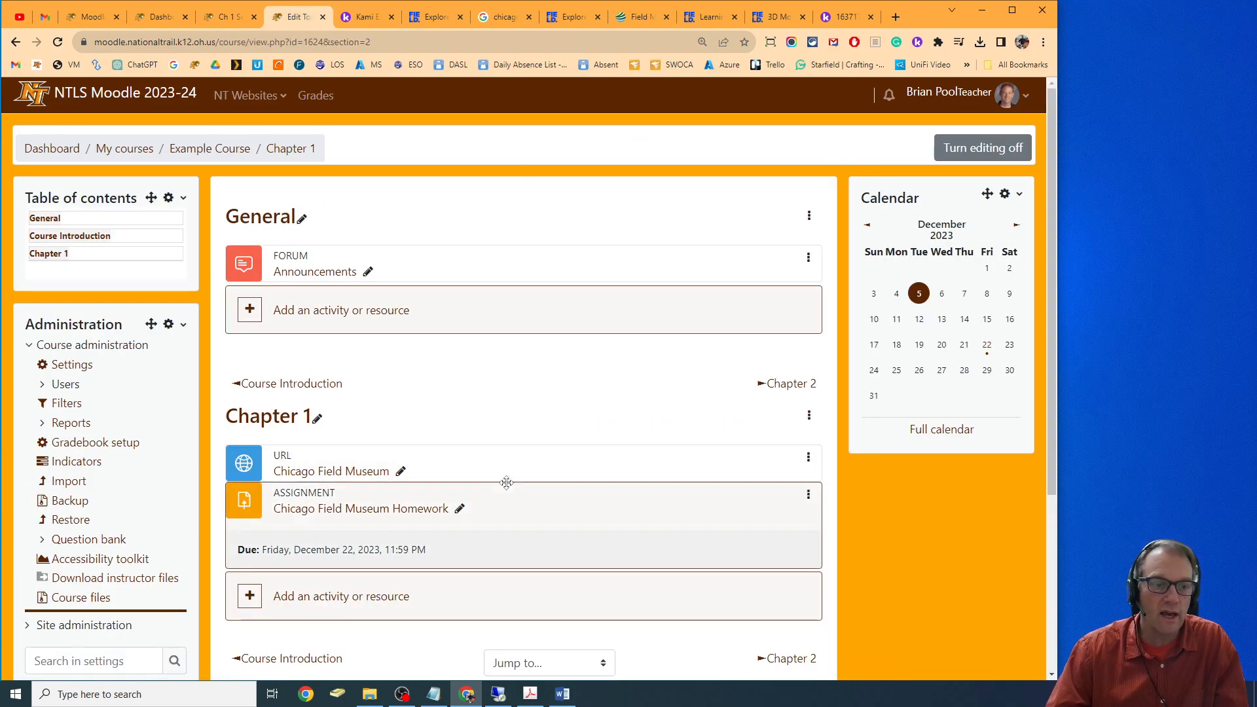
{"action": "left_click", "coordinate": [985, 148]}
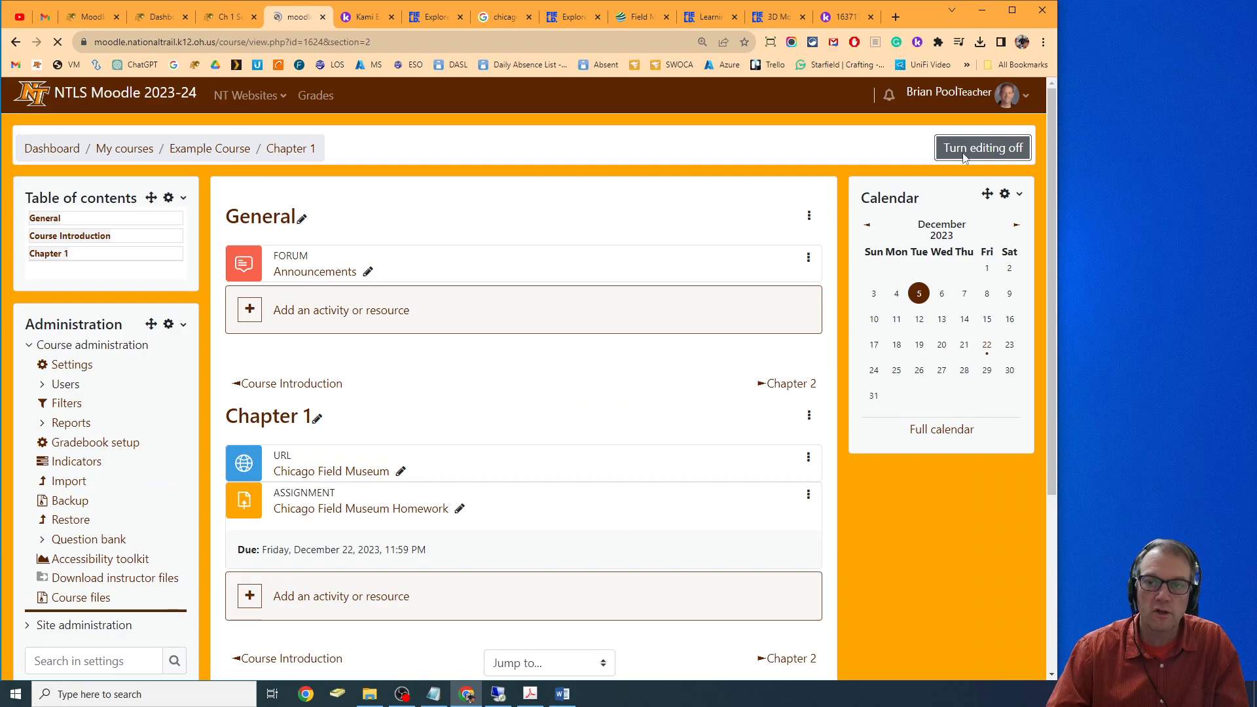
{"action": "left_click", "coordinate": [966, 150]}
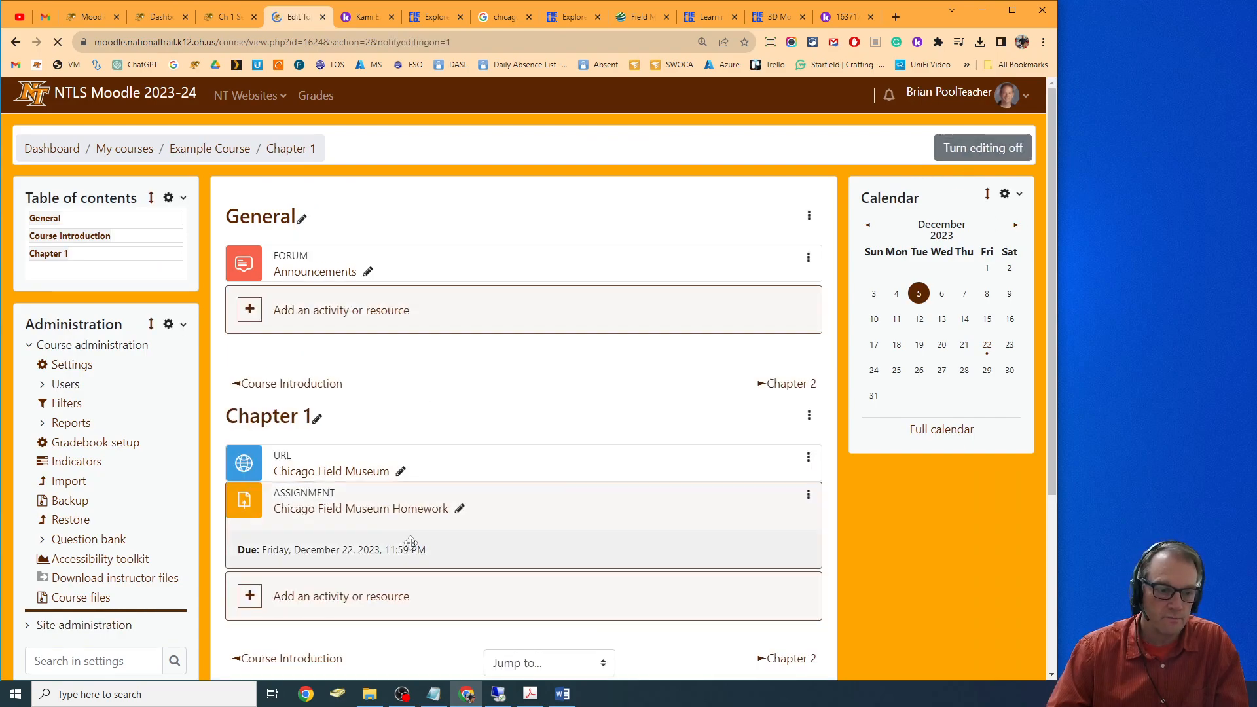
{"action": "left_click", "coordinate": [357, 598]}
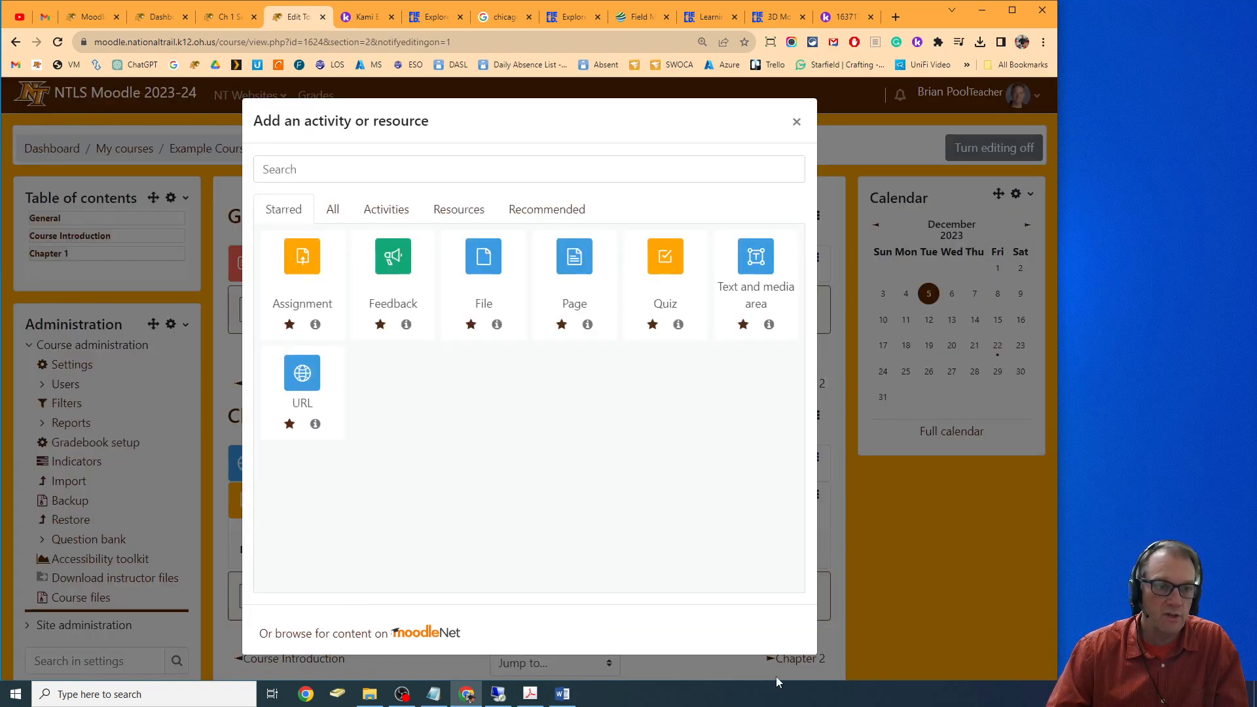
{"action": "left_click", "coordinate": [390, 263]}
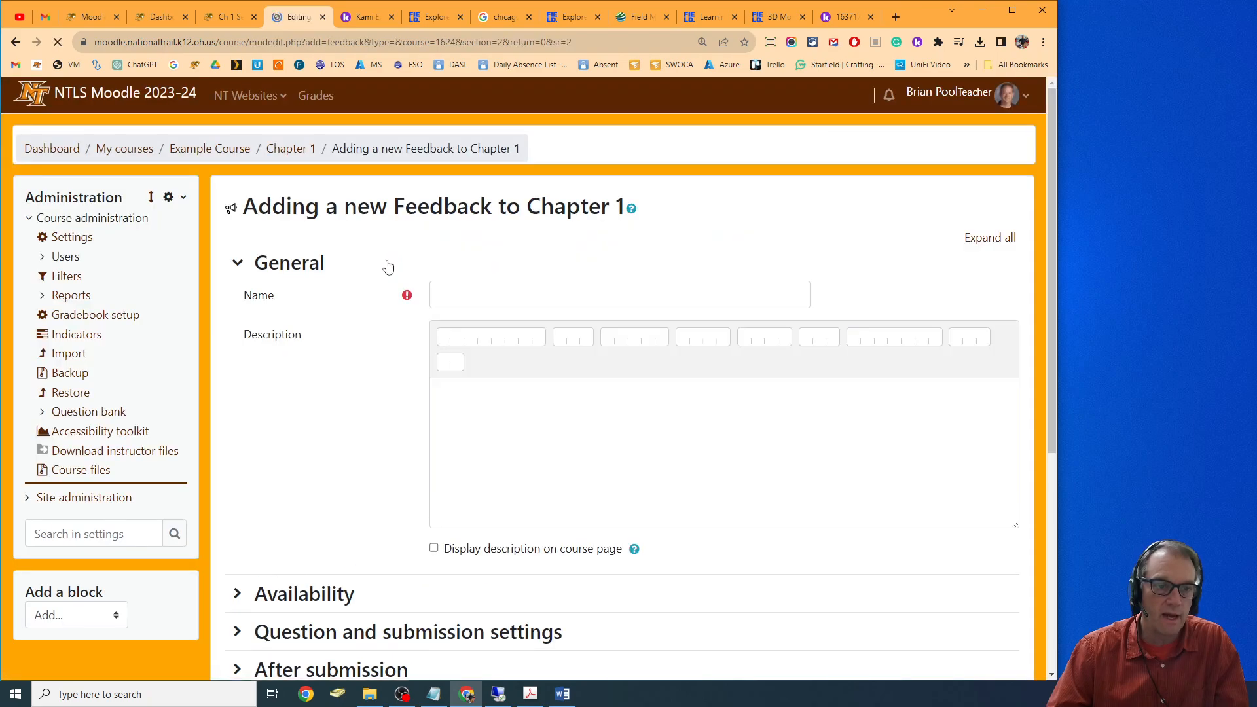
Name the feedback activity "What did you think of the Chicago Field Museum"
{"action": "left_click", "coordinate": [527, 288]}
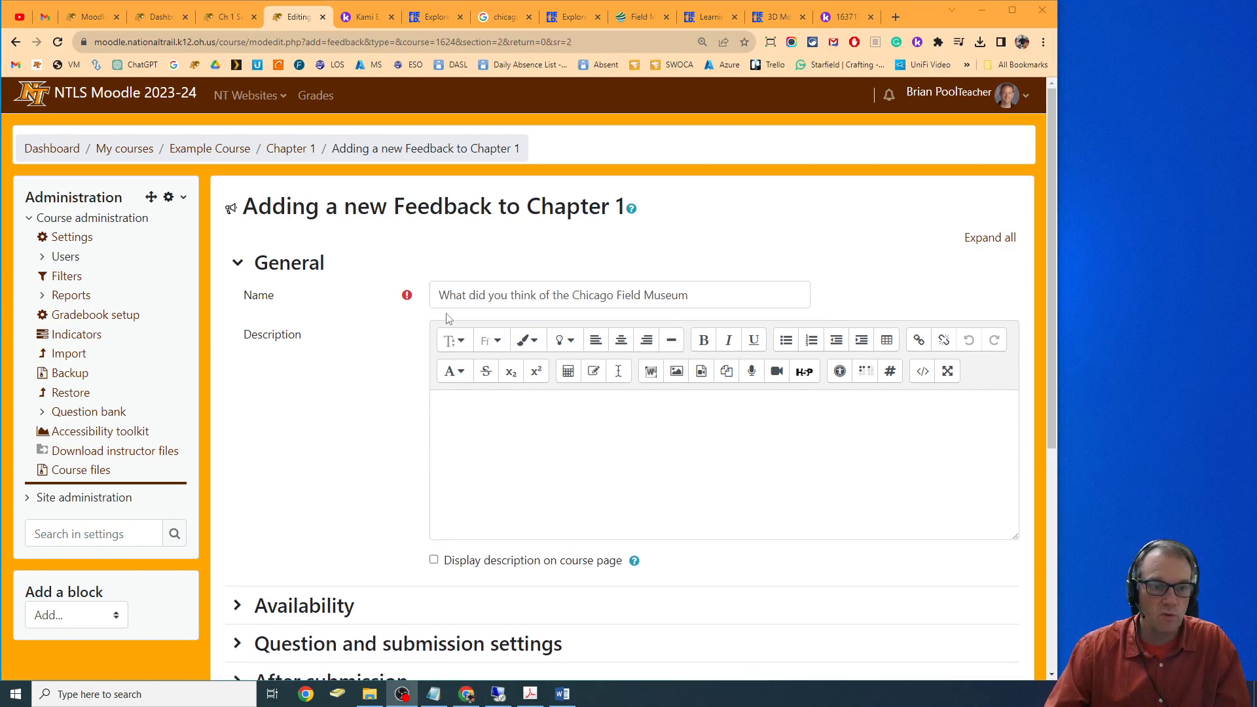
{"action": "left_click_drag", "start_coordinate": [445, 298], "coordinate": [729, 303]}
{"action": "left_click", "coordinate": [569, 504]}
Try an answer window from 11 to 15 December 2023 in the availability settings, and disable both dates again
{"action": "scroll", "coordinate": [714, 472], "scroll_direction": "down", "scroll_amount": 4}
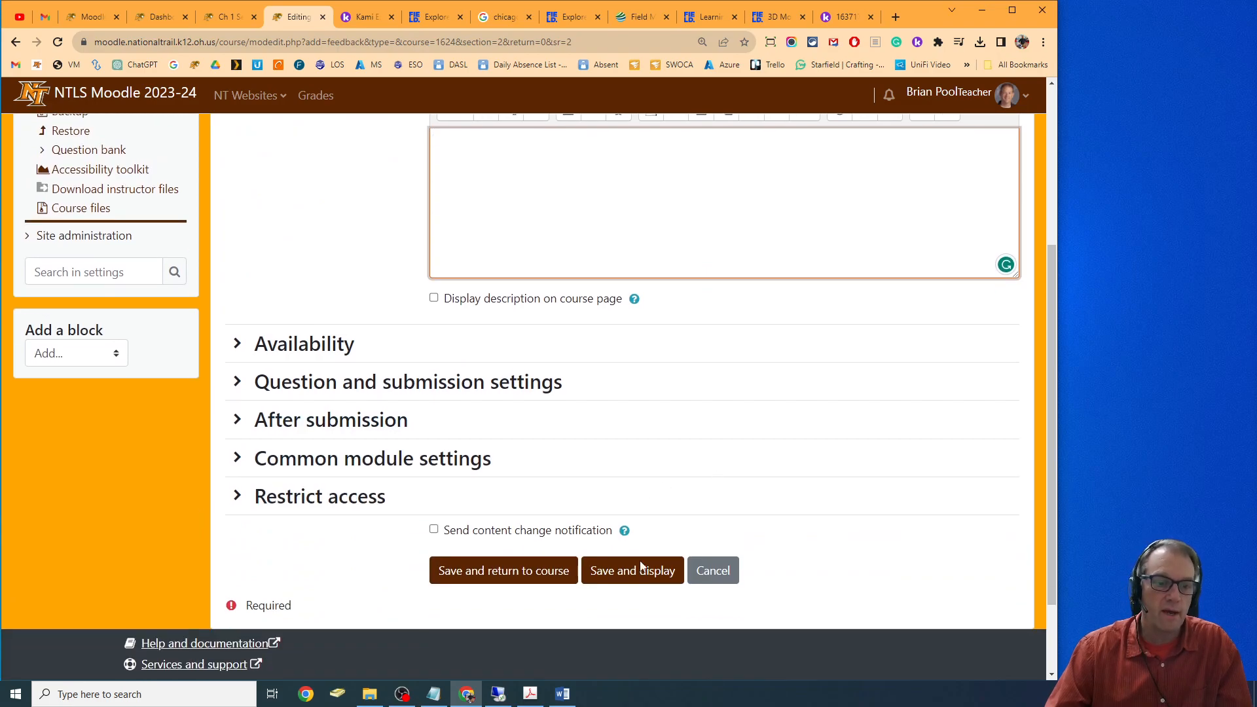
{"action": "left_click", "coordinate": [302, 351]}
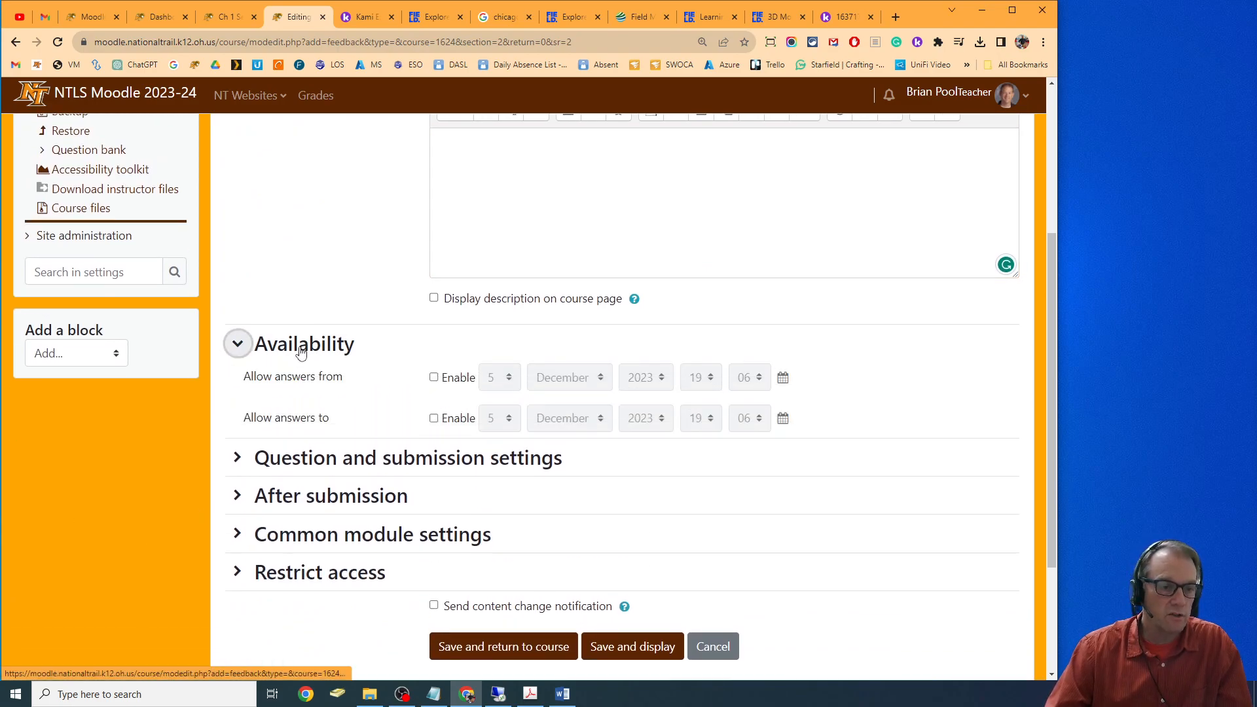
{"action": "left_click", "coordinate": [434, 378]}
{"action": "left_click", "coordinate": [783, 378]}
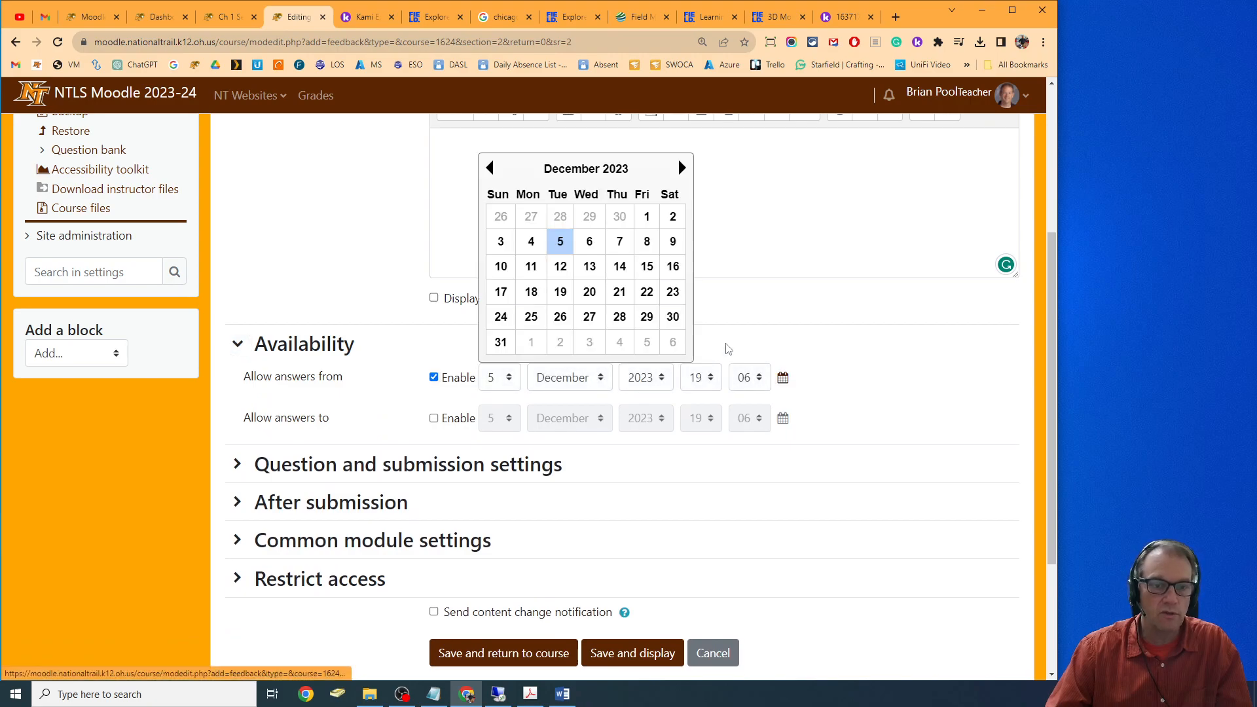
{"action": "left_click", "coordinate": [538, 266]}
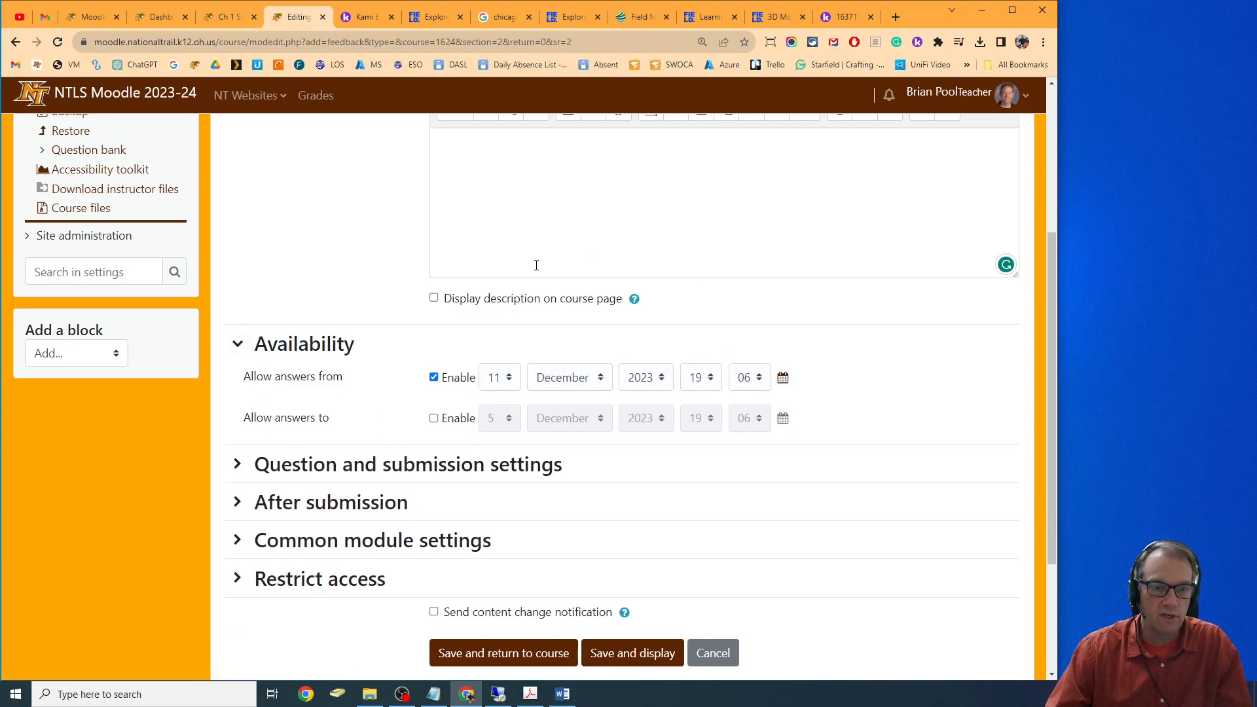
{"action": "left_click", "coordinate": [434, 419]}
{"action": "left_click", "coordinate": [783, 419]}
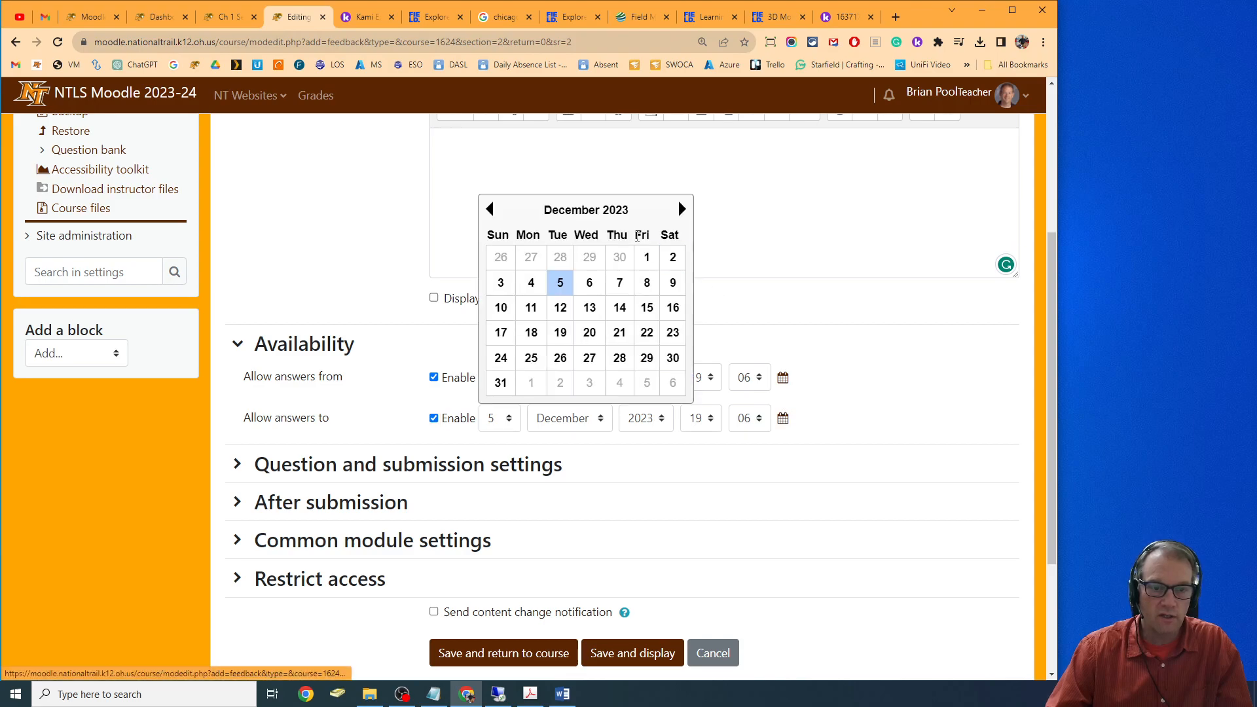
{"action": "left_click", "coordinate": [647, 307]}
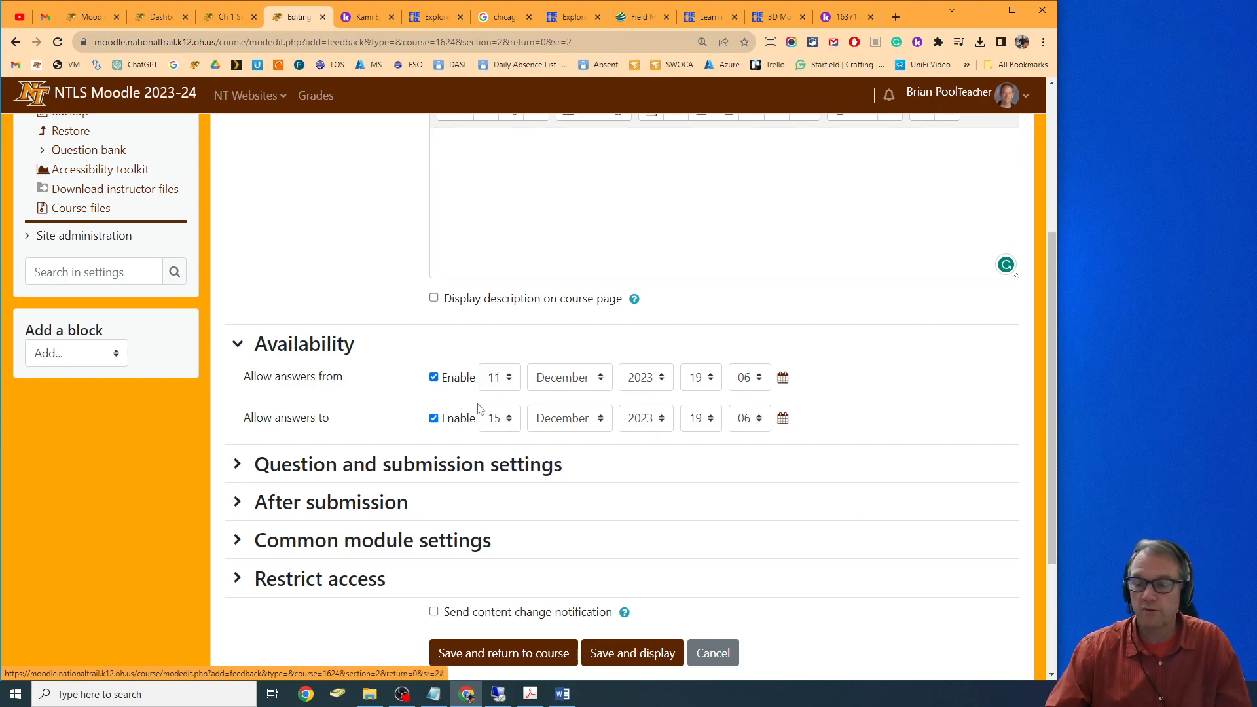
{"action": "left_click", "coordinate": [434, 377]}
{"action": "left_click", "coordinate": [434, 418]}
In the question and submission settings, try logging user names with the answers and set name recording back to Anonymous
{"action": "left_click", "coordinate": [496, 467]}
{"action": "scroll", "coordinate": [718, 256], "scroll_direction": "down", "scroll_amount": 3}
{"action": "scroll", "coordinate": [720, 267], "scroll_direction": "down", "scroll_amount": 2}
{"action": "scroll", "coordinate": [613, 309], "scroll_direction": "up", "scroll_amount": 1}
{"action": "left_click", "coordinate": [476, 247]}
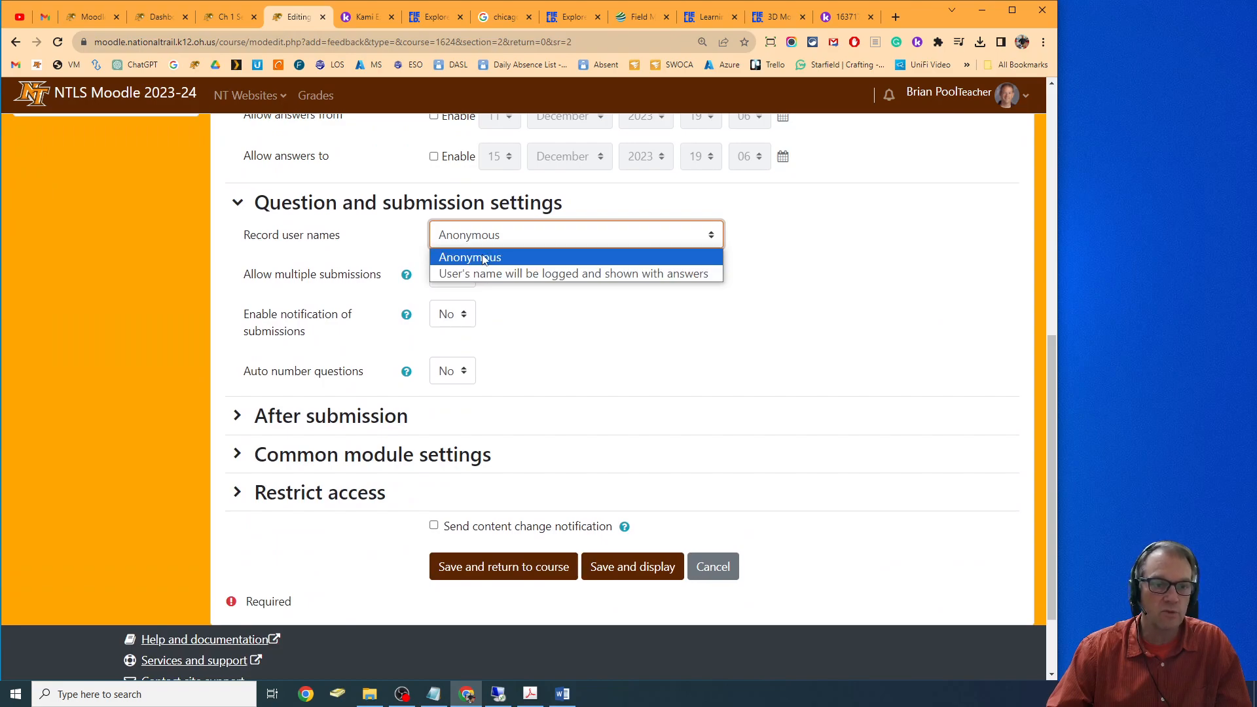
{"action": "left_click", "coordinate": [486, 274]}
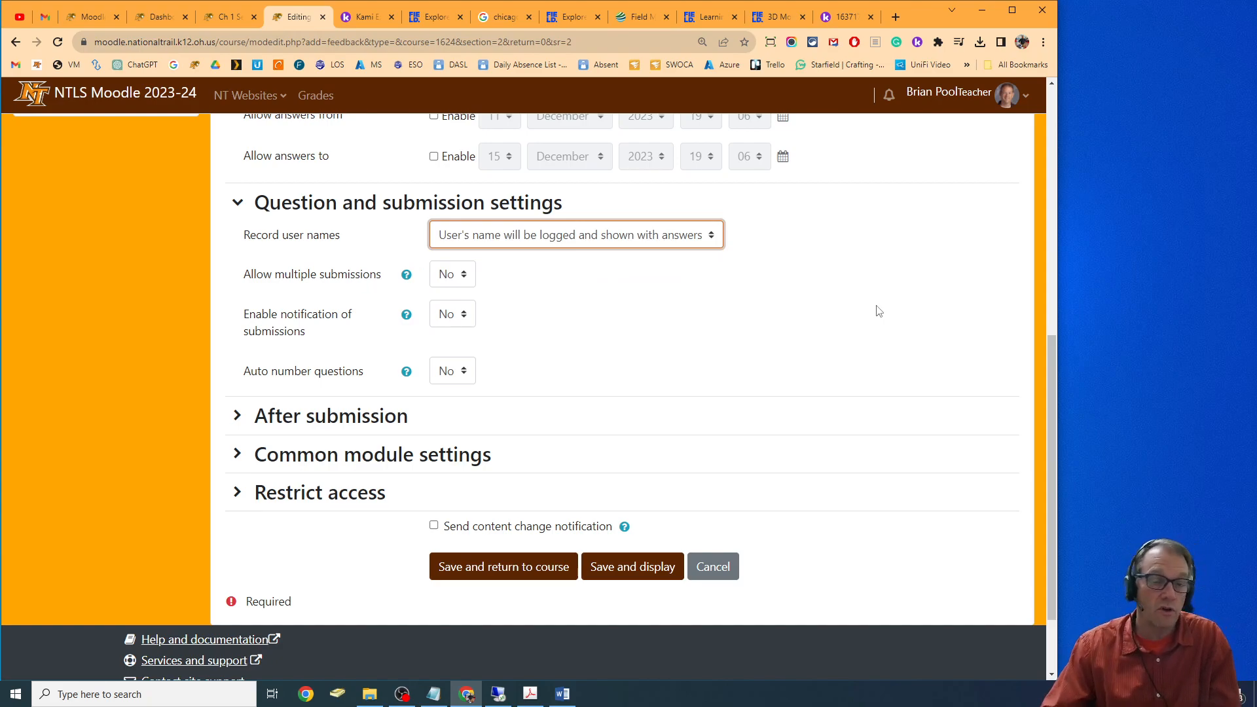
{"action": "left_click", "coordinate": [515, 237]}
{"action": "left_click", "coordinate": [515, 260]}
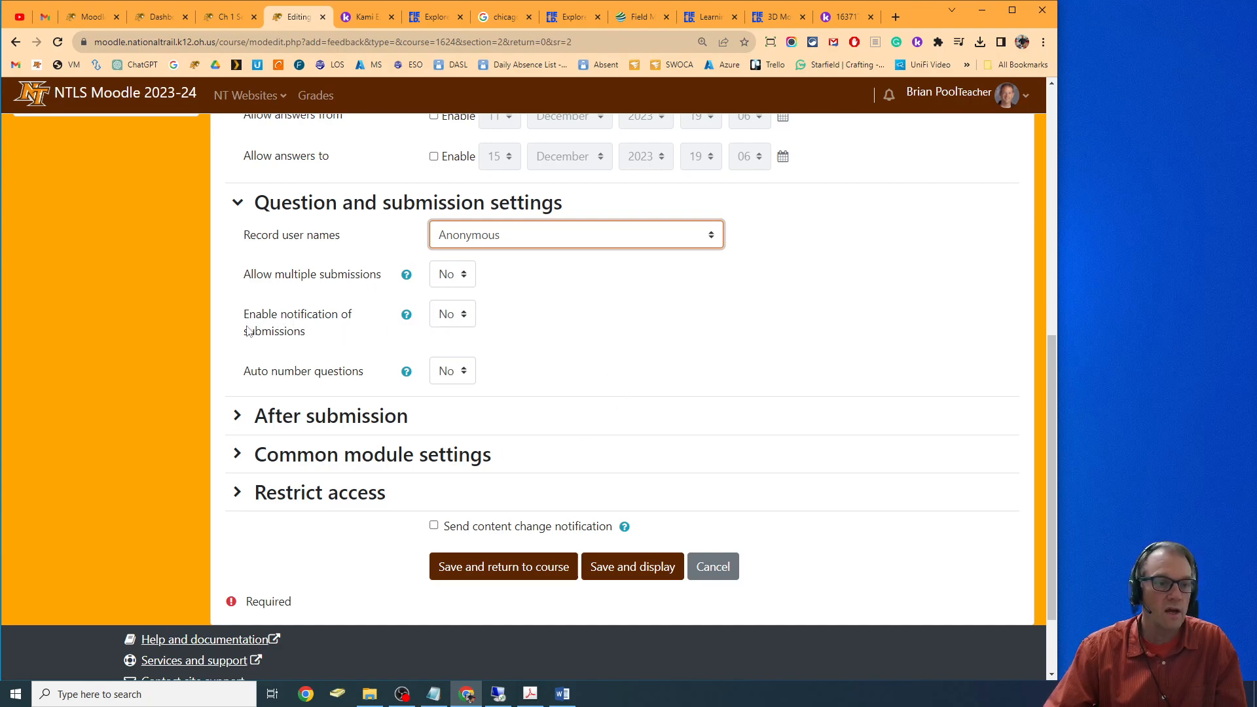
Set both submission notifications and automatic question numbering to Yes
{"action": "left_click", "coordinate": [464, 315]}
{"action": "left_click", "coordinate": [457, 351]}
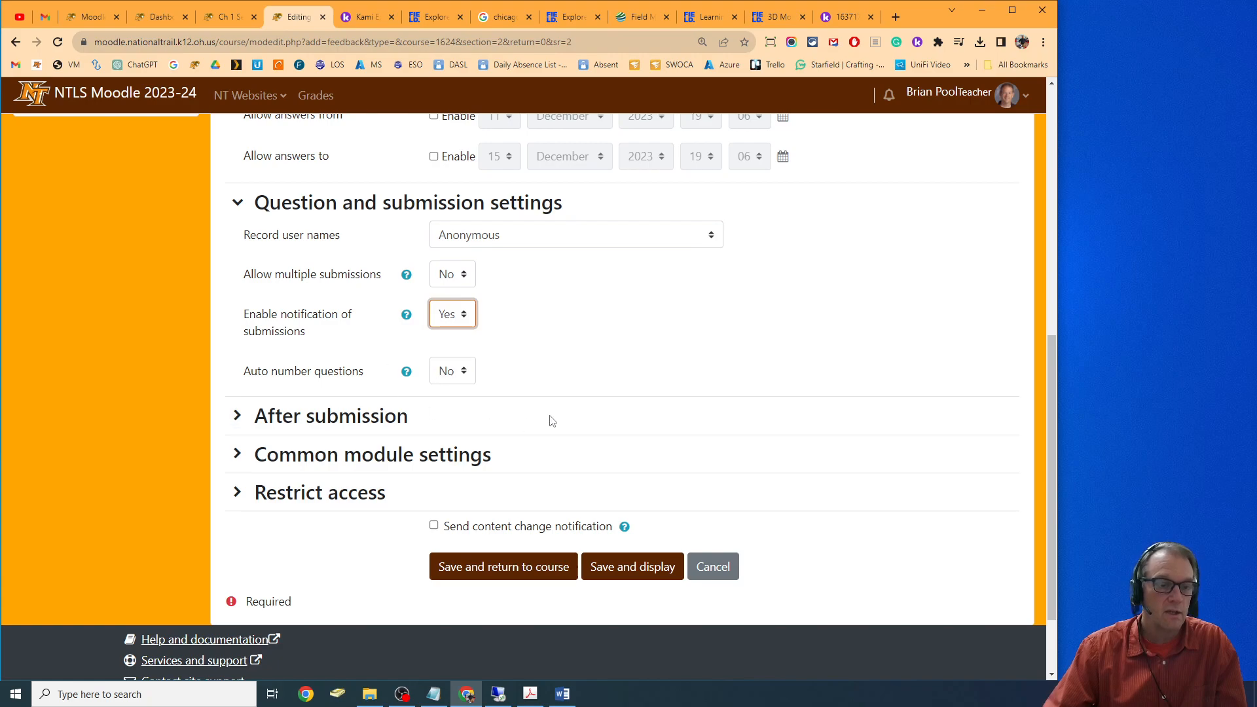
{"action": "left_click", "coordinate": [452, 367]}
{"action": "left_click", "coordinate": [452, 408]}
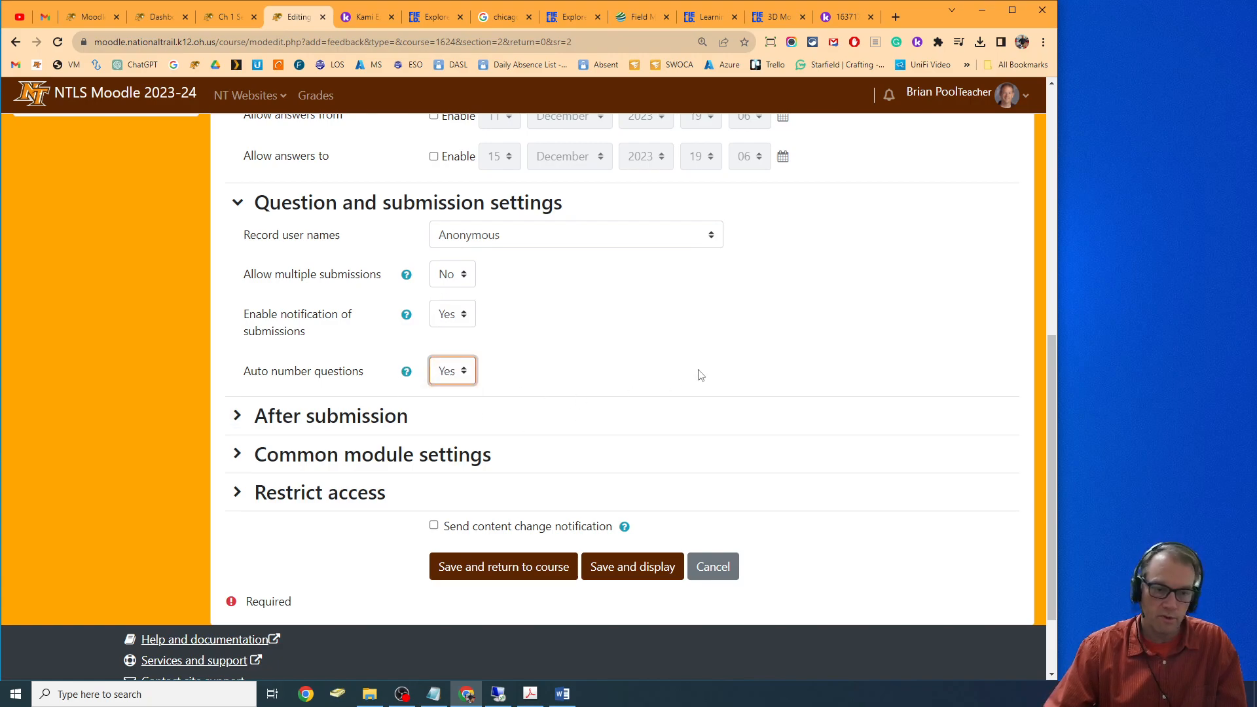
In the after-submission settings, try showing the analysis page to respondents and set the option back to No
{"action": "scroll", "coordinate": [662, 331], "scroll_direction": "down", "scroll_amount": 2}
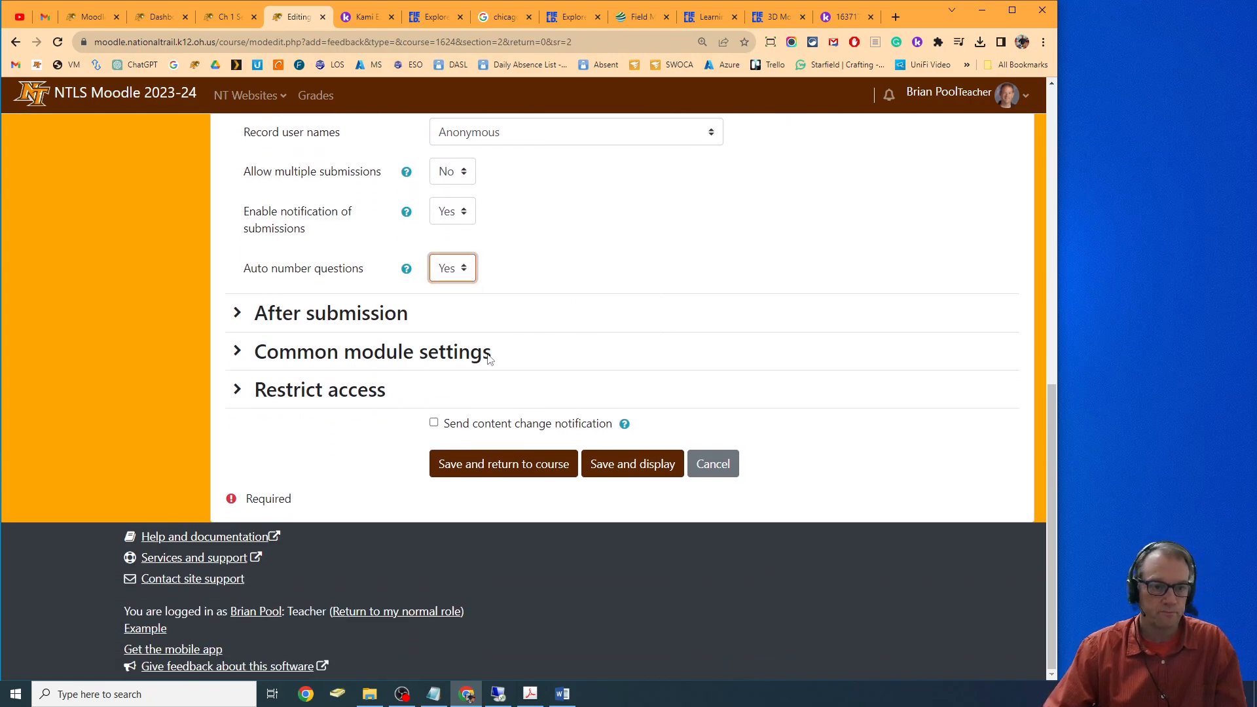
{"action": "left_click", "coordinate": [372, 321]}
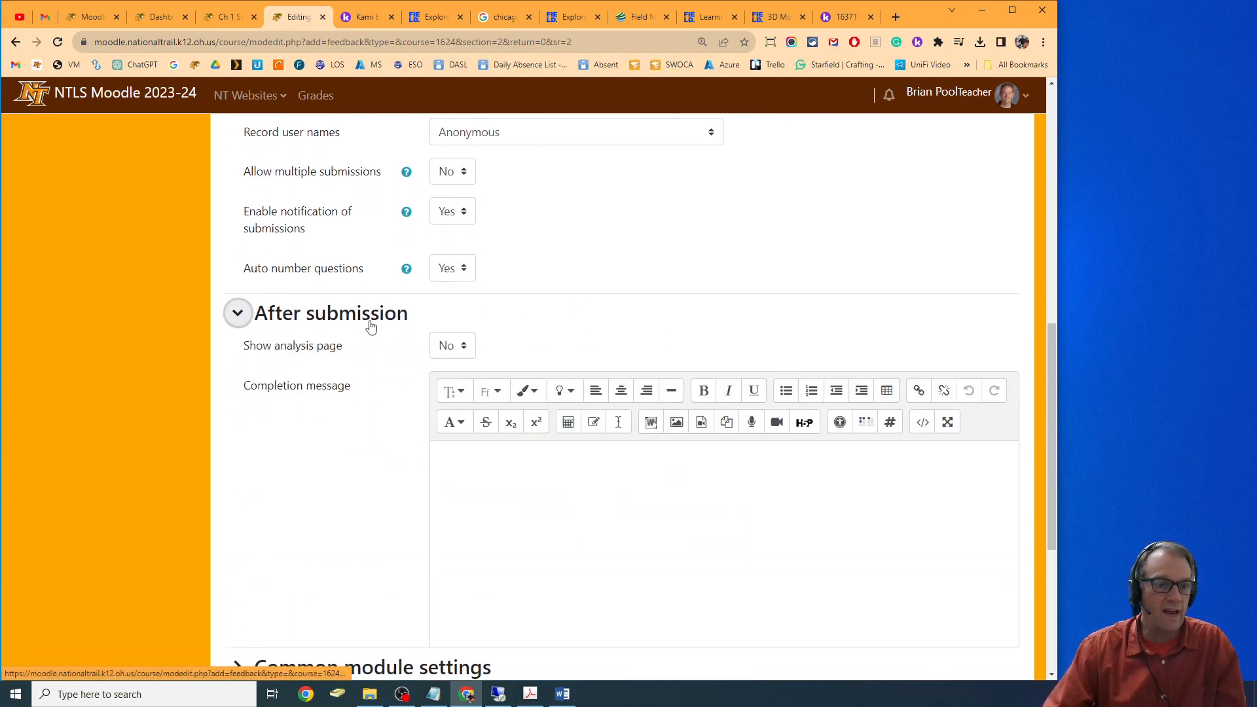
{"action": "left_click", "coordinate": [459, 354]}
{"action": "left_click", "coordinate": [457, 387]}
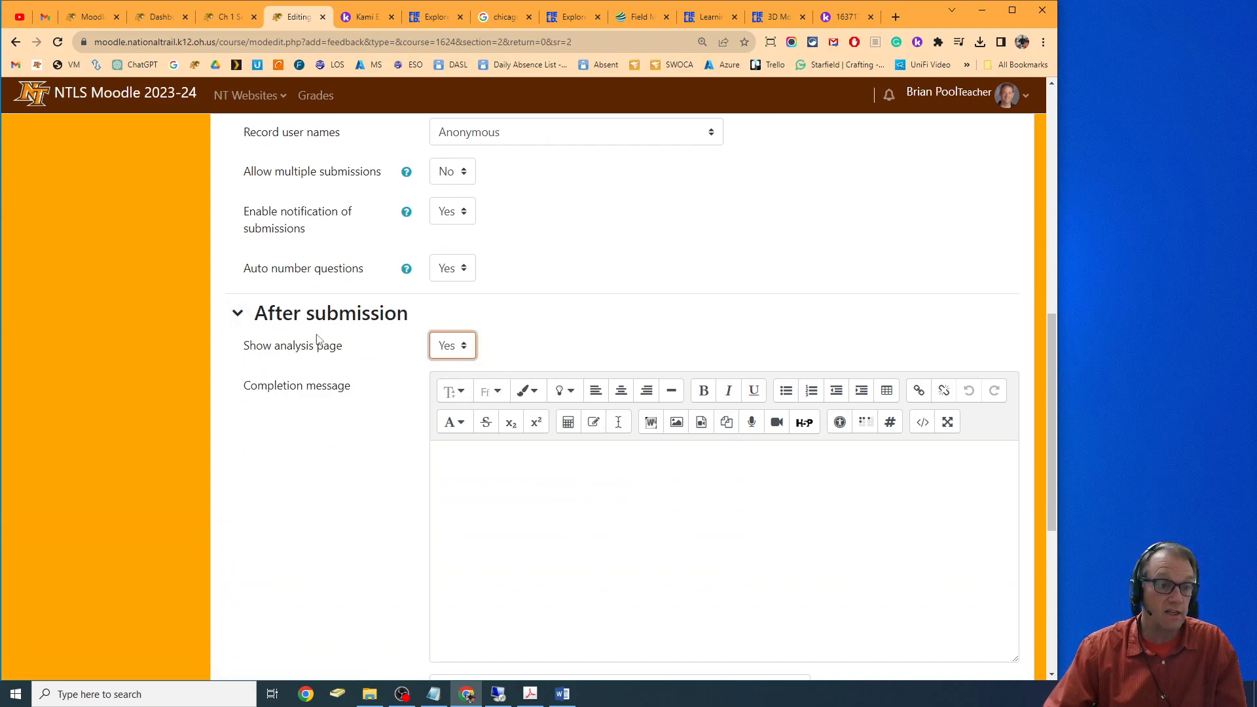
{"action": "left_click", "coordinate": [463, 352]}
{"action": "left_click", "coordinate": [442, 364]}
{"action": "scroll", "coordinate": [743, 227], "scroll_direction": "down", "scroll_amount": 4}
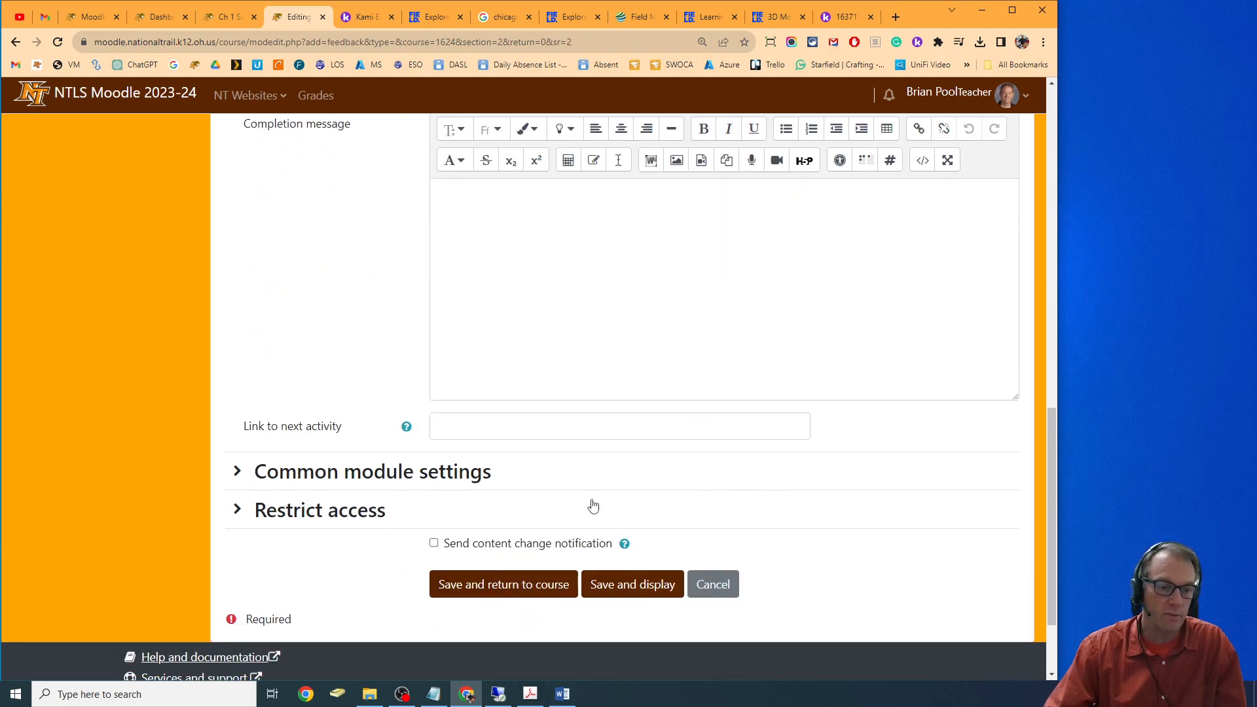
Save and display the Feedback activity, and start a new multiple choice question in its question editor
{"action": "left_click", "coordinate": [635, 598]}
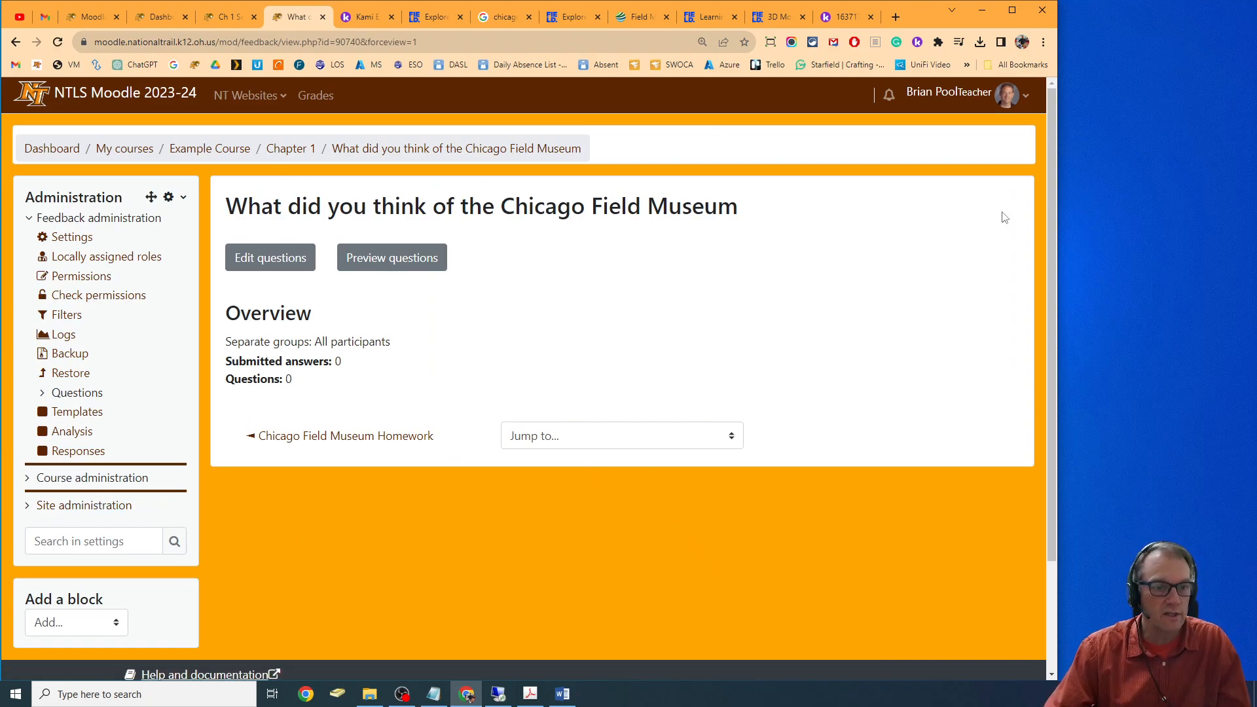
{"action": "left_click", "coordinate": [274, 266]}
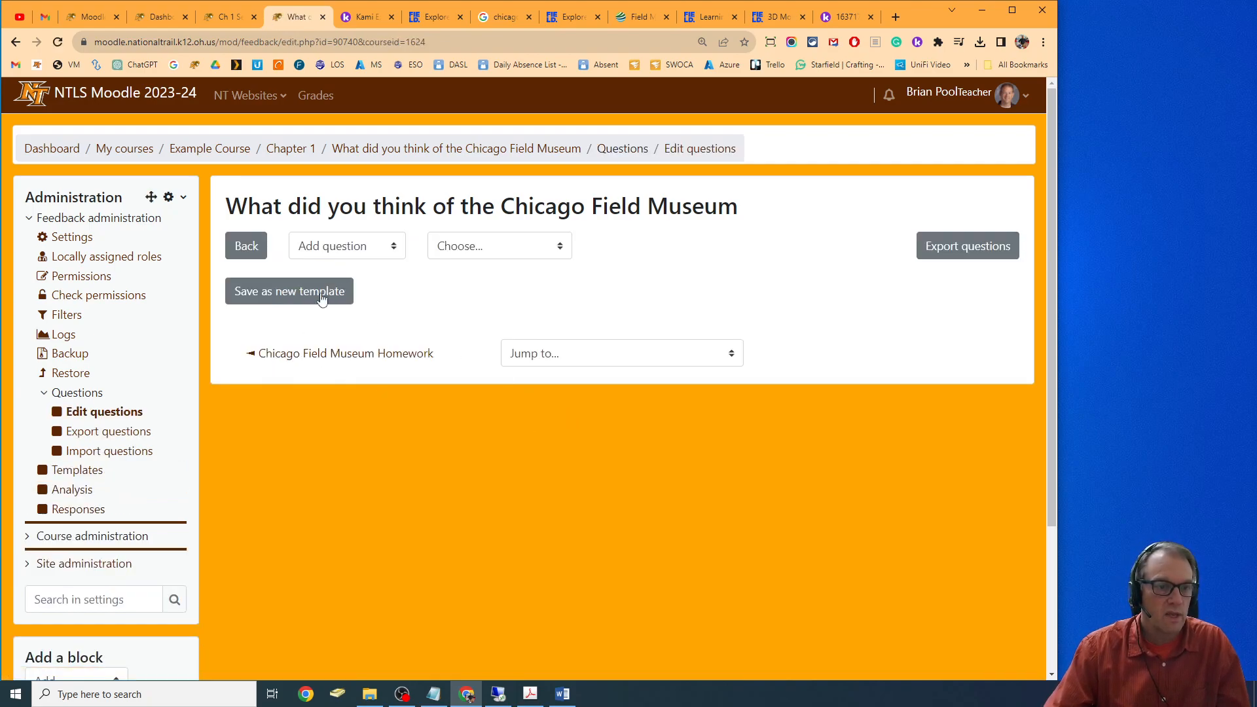
{"action": "left_click", "coordinate": [352, 256]}
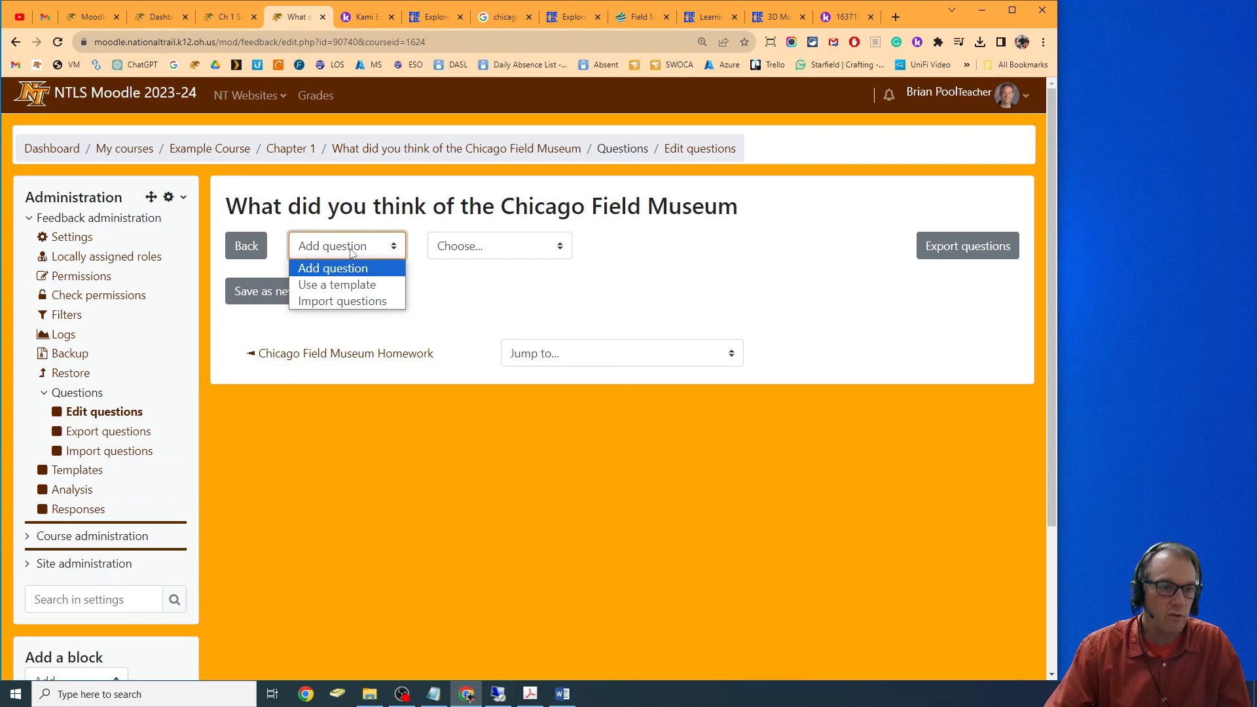
{"action": "left_click", "coordinate": [351, 254]}
{"action": "left_click", "coordinate": [495, 253]}
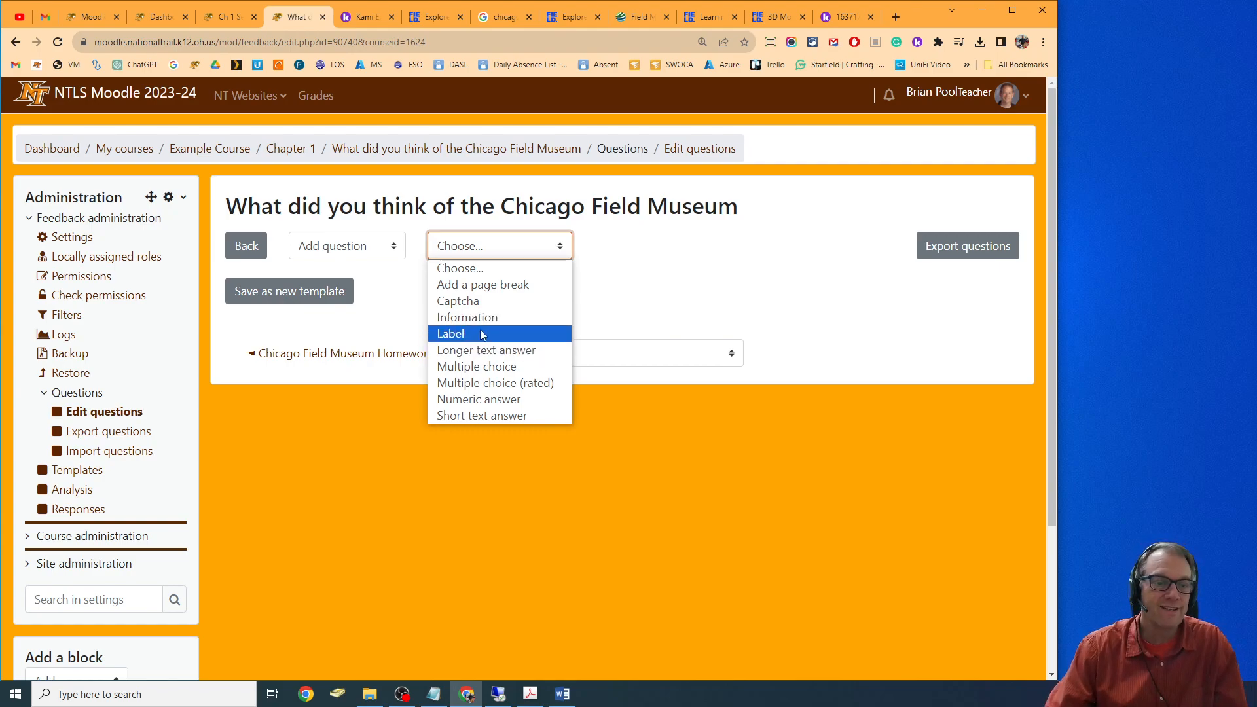
{"action": "left_click", "coordinate": [480, 369]}
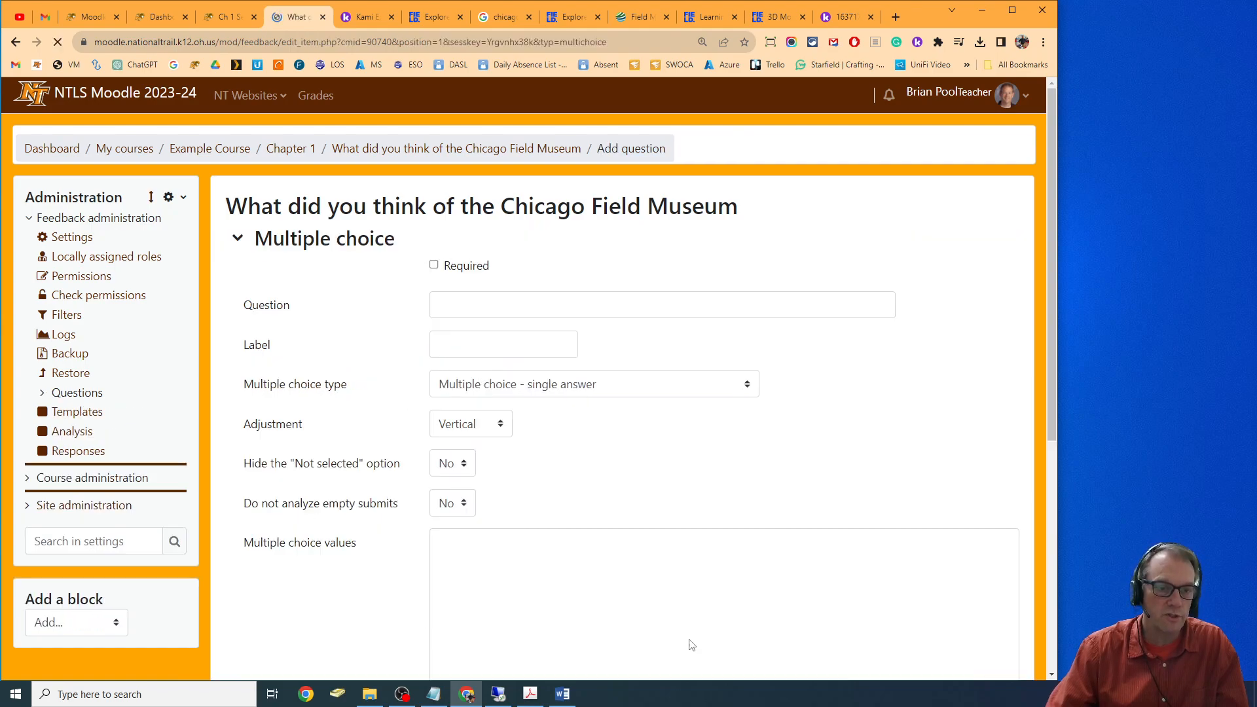
Make the multiple choice question required, keeping the single answer type and Vertical adjustment
{"action": "left_click", "coordinate": [435, 266]}
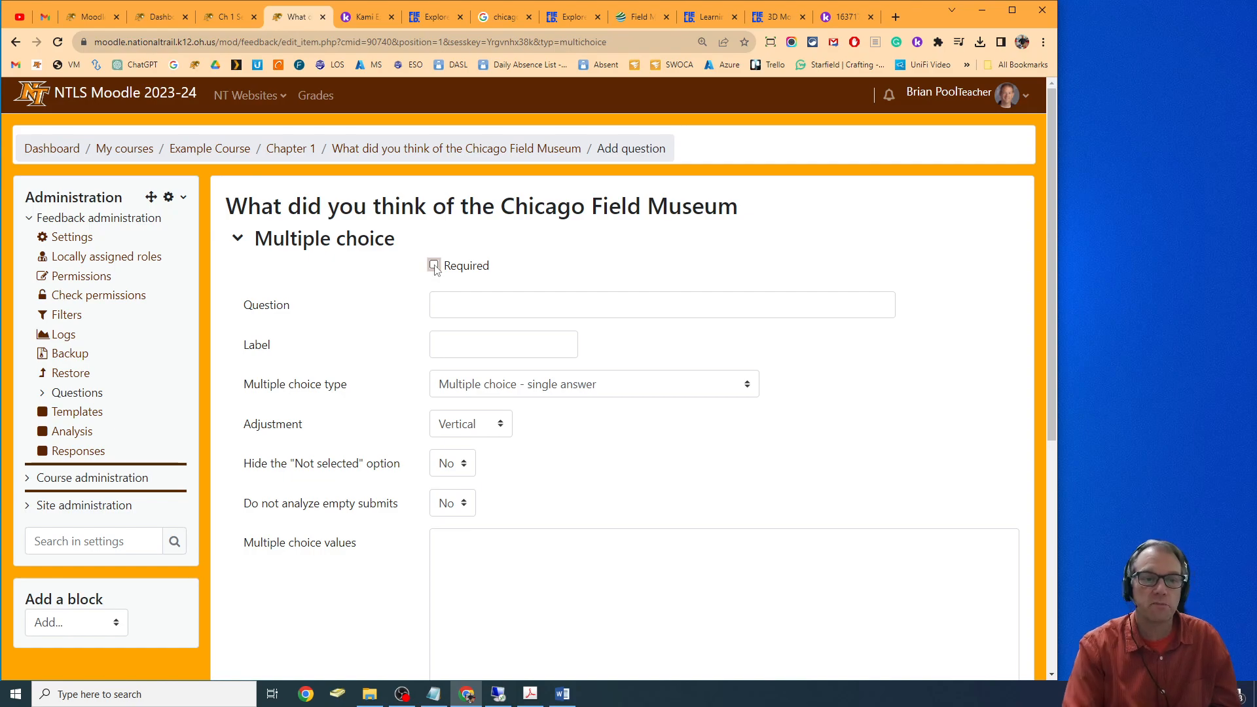
{"action": "left_click", "coordinate": [434, 266]}
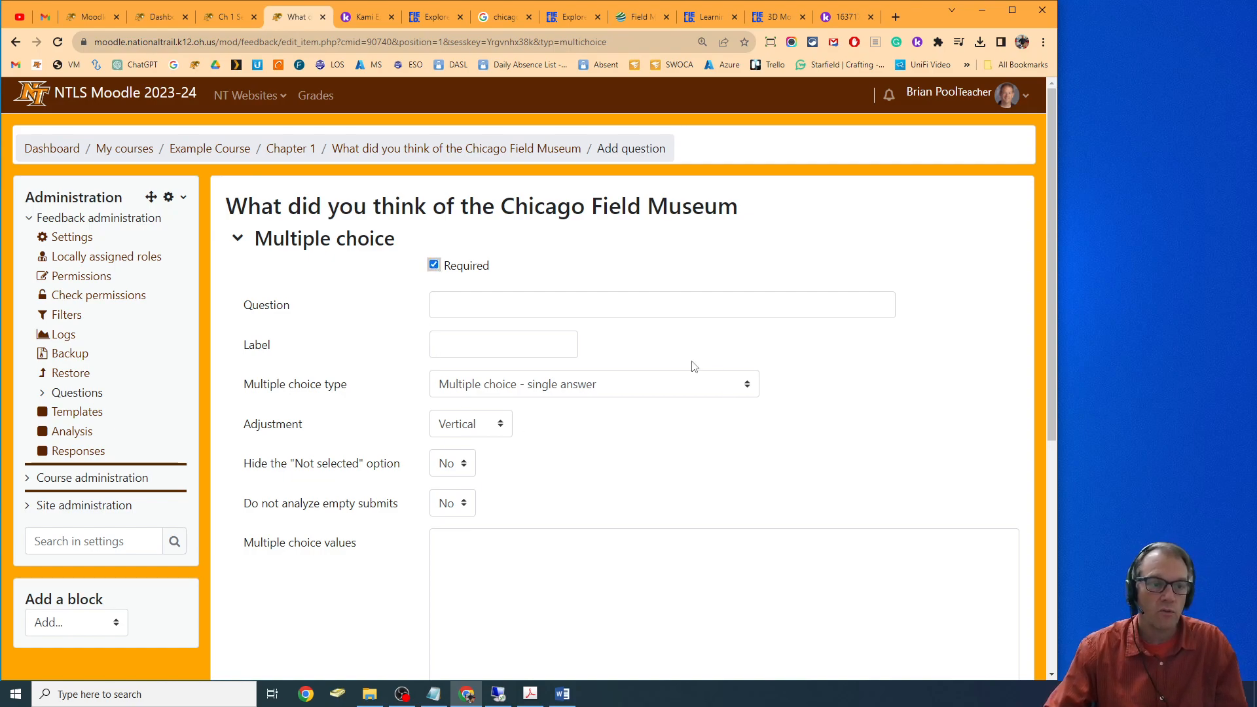
{"action": "left_click", "coordinate": [480, 306]}
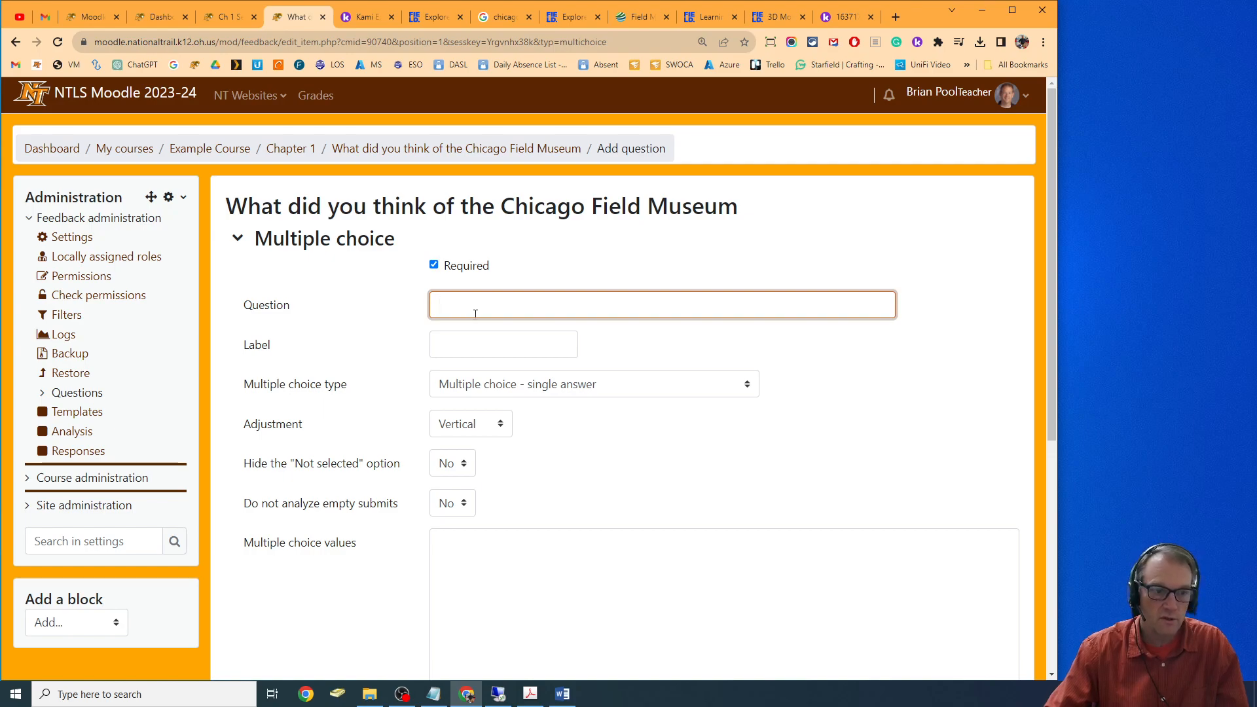
{"action": "scroll", "coordinate": [915, 401], "scroll_direction": "down", "scroll_amount": 2}
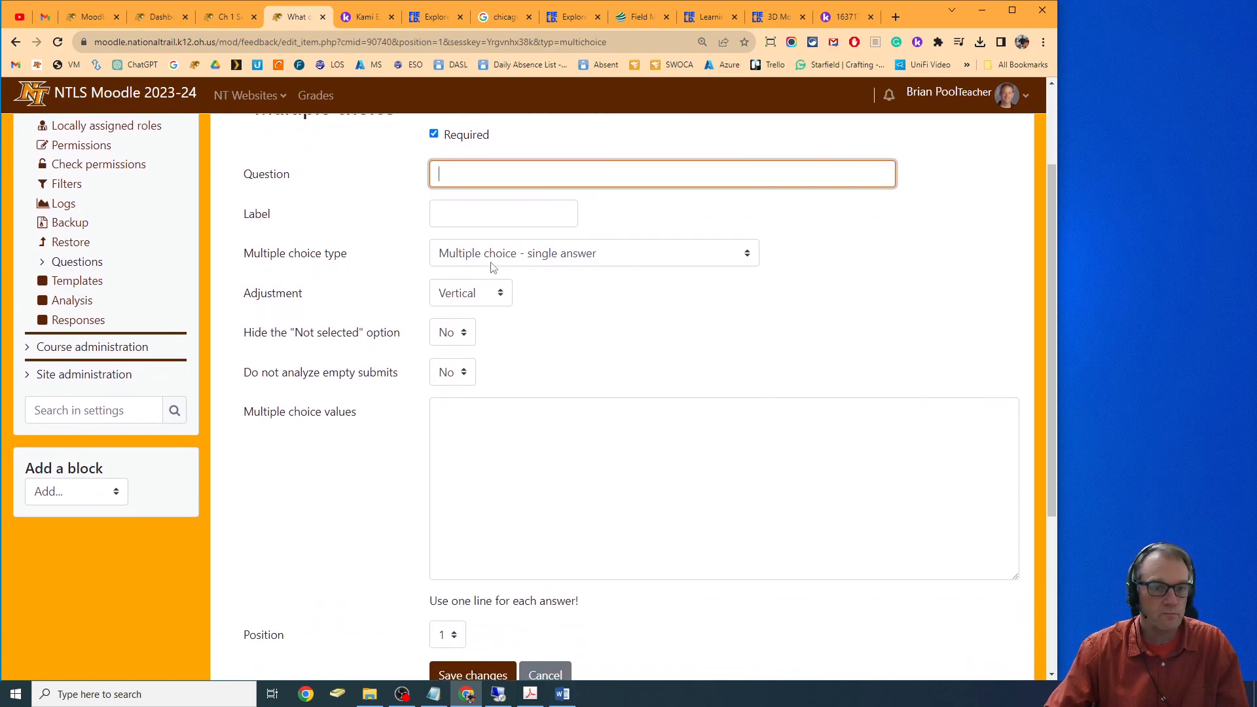
{"action": "left_click", "coordinate": [539, 259]}
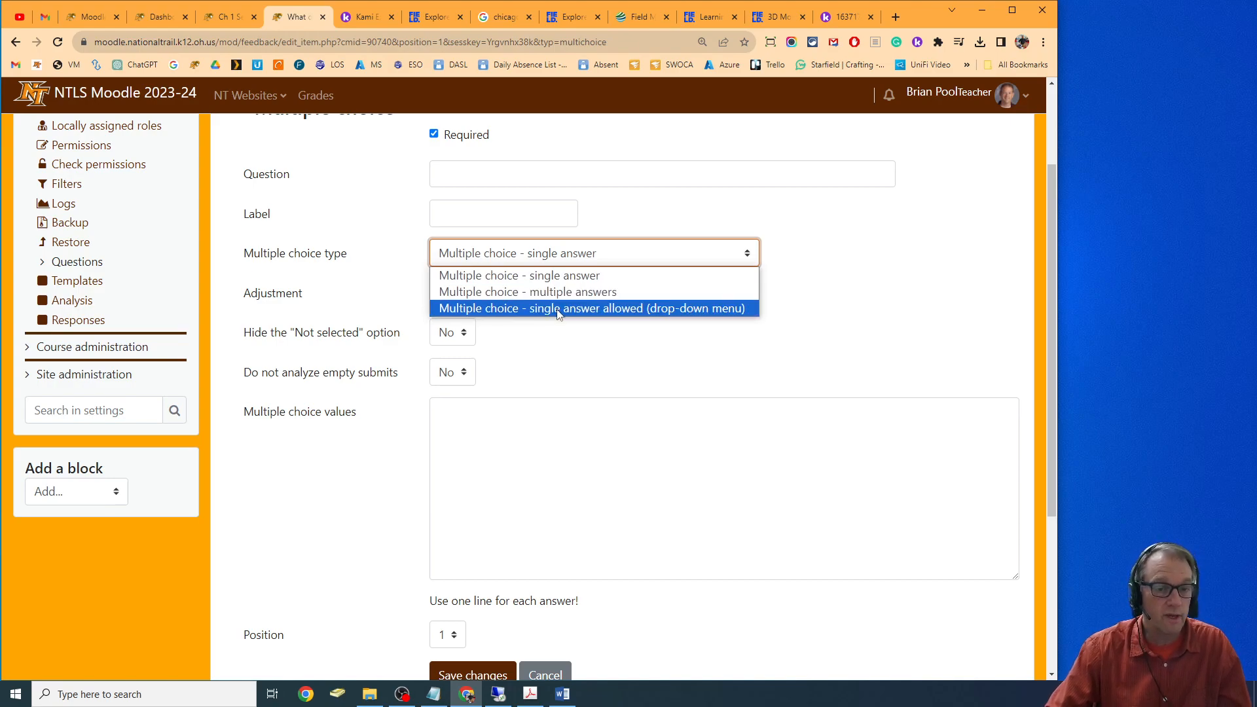
{"action": "left_click", "coordinate": [894, 283]}
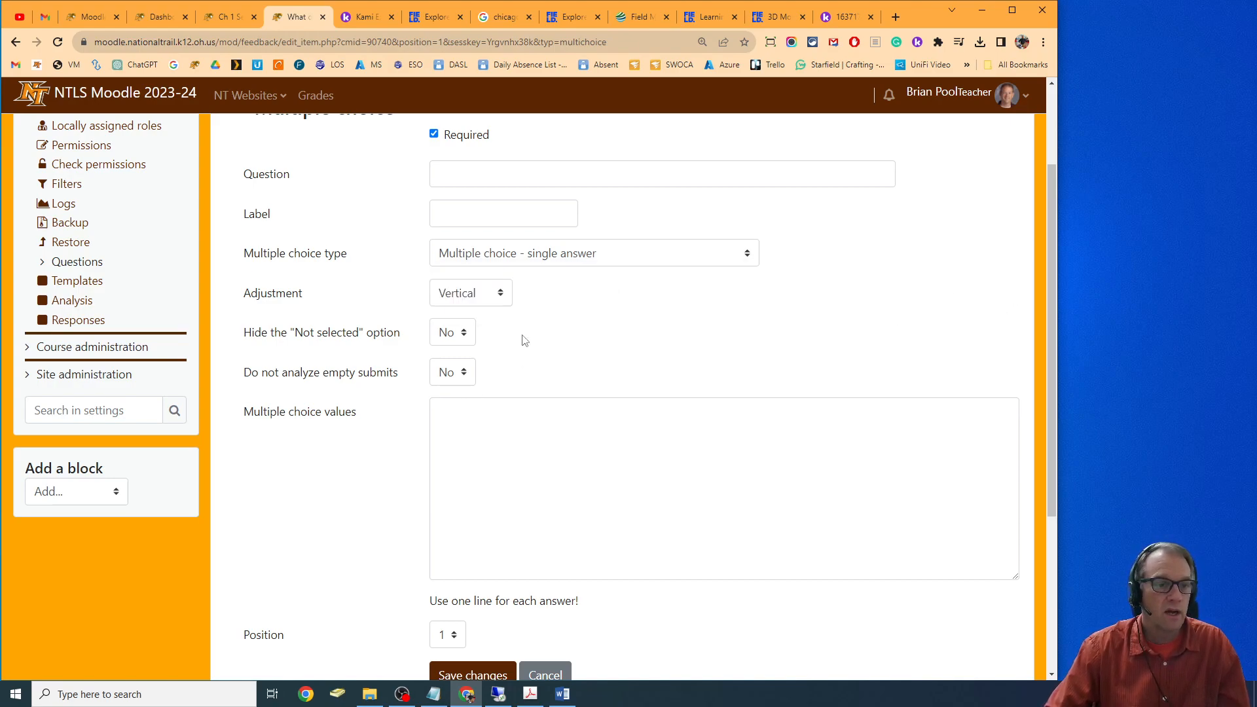
{"action": "left_click", "coordinate": [495, 293]}
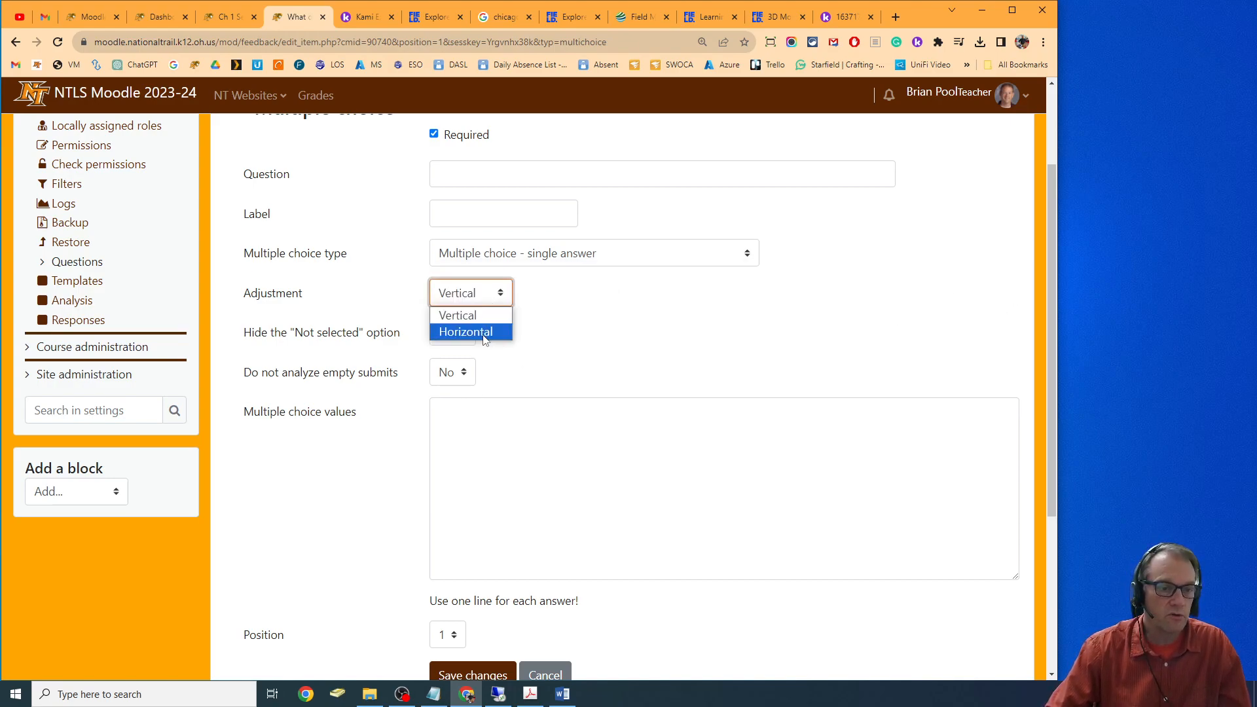
{"action": "left_click", "coordinate": [480, 316]}
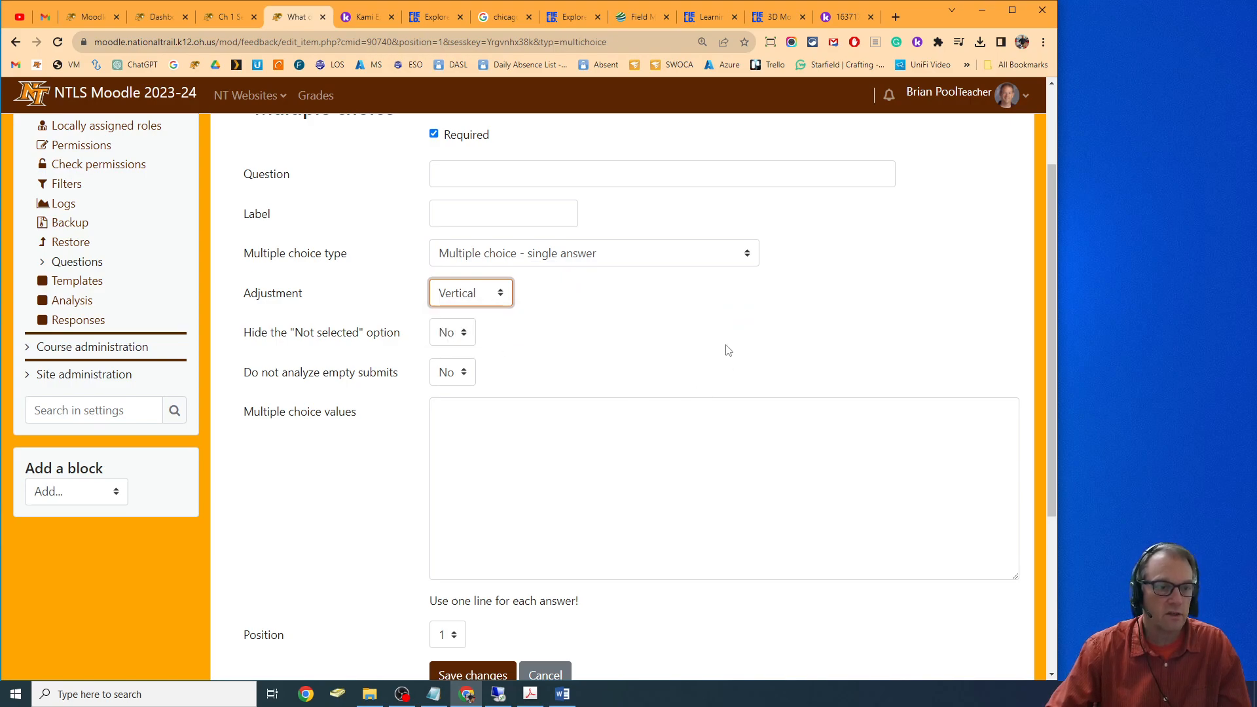
Enter "What was your favorite exhibit?" with one exhibit per line, from Restoring Earth to Hall of Jades, save the question and check its editing options
{"action": "scroll", "coordinate": [757, 363], "scroll_direction": "down", "scroll_amount": 2}
{"action": "left_click", "coordinate": [479, 280]}
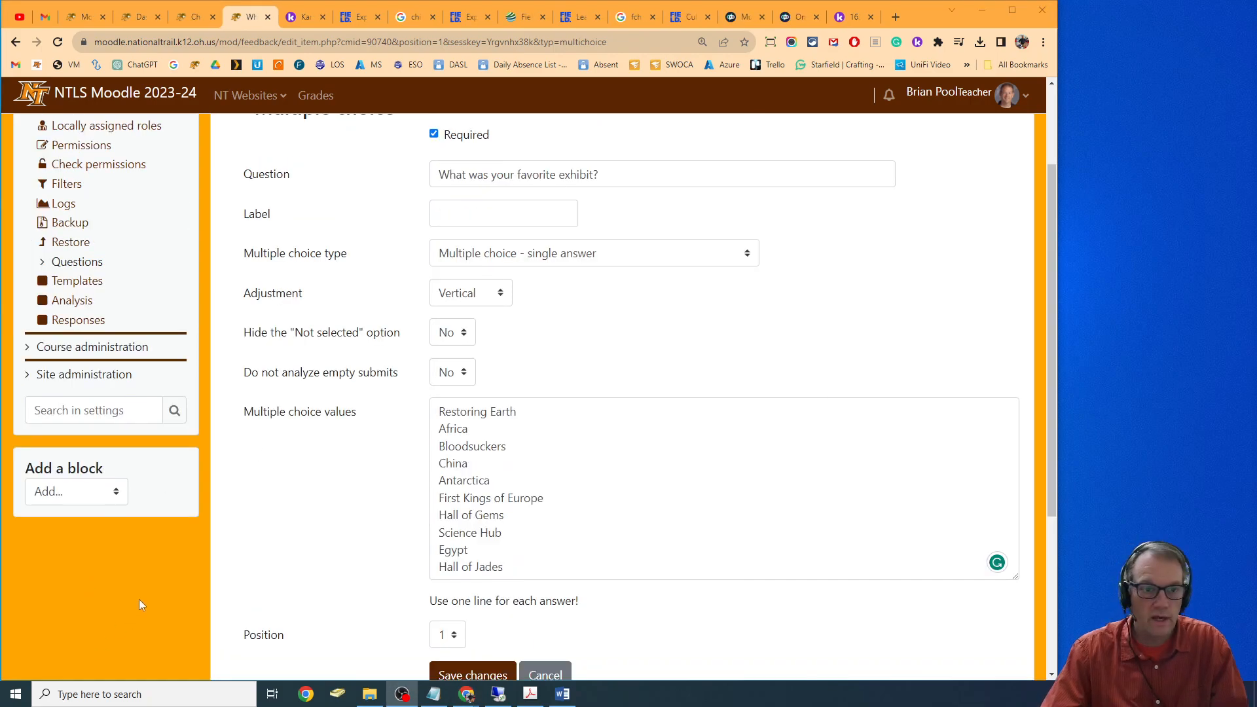
{"action": "scroll", "coordinate": [618, 544], "scroll_direction": "up", "scroll_amount": 2}
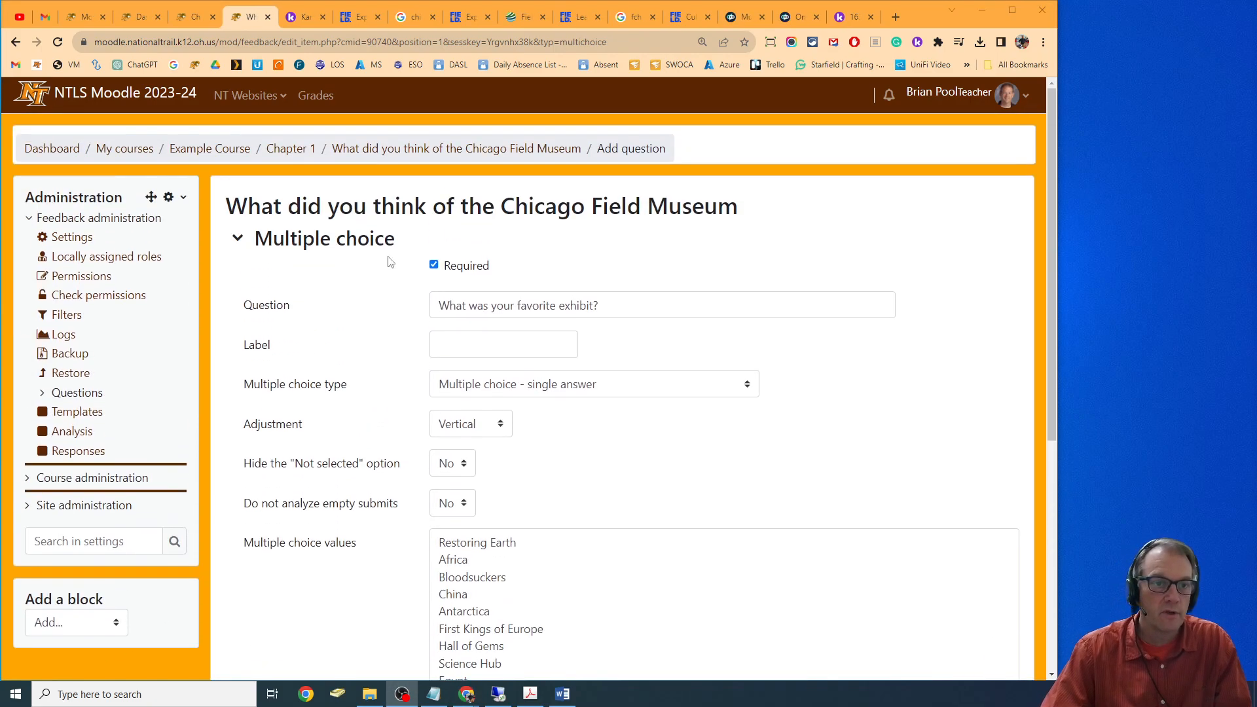
{"action": "scroll", "coordinate": [626, 319], "scroll_direction": "down", "scroll_amount": 3}
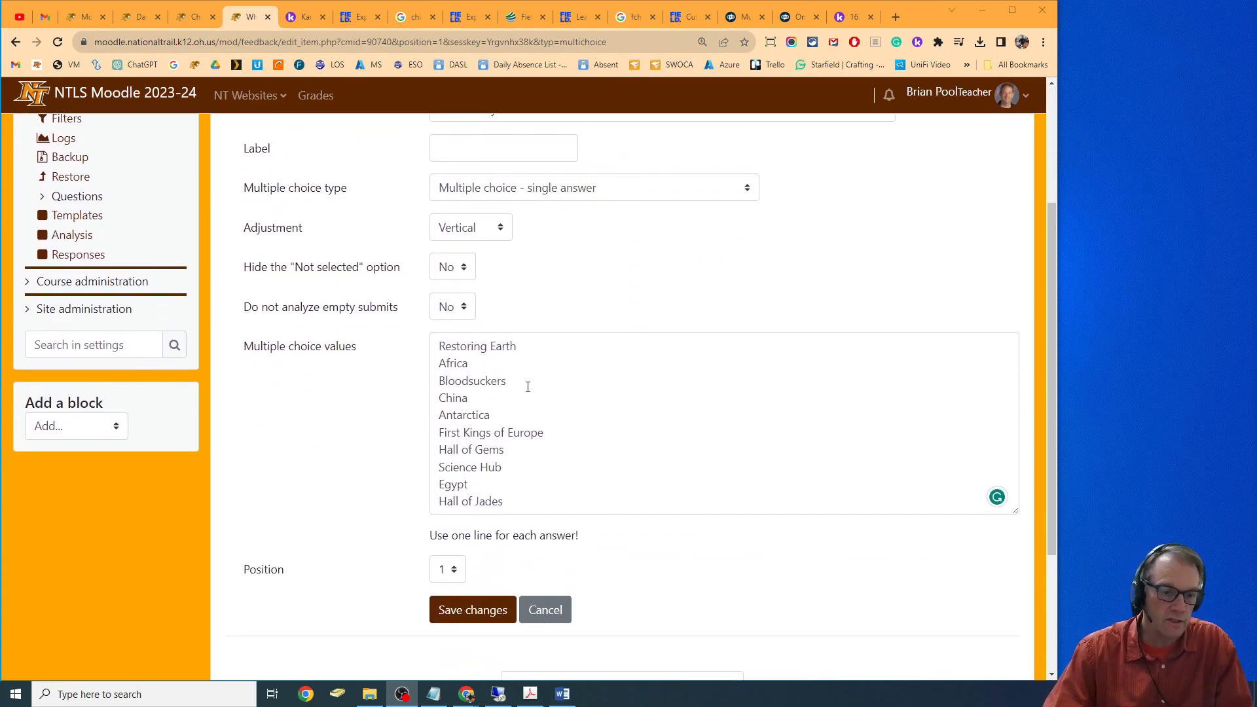
{"action": "scroll", "coordinate": [529, 465], "scroll_direction": "down", "scroll_amount": 1}
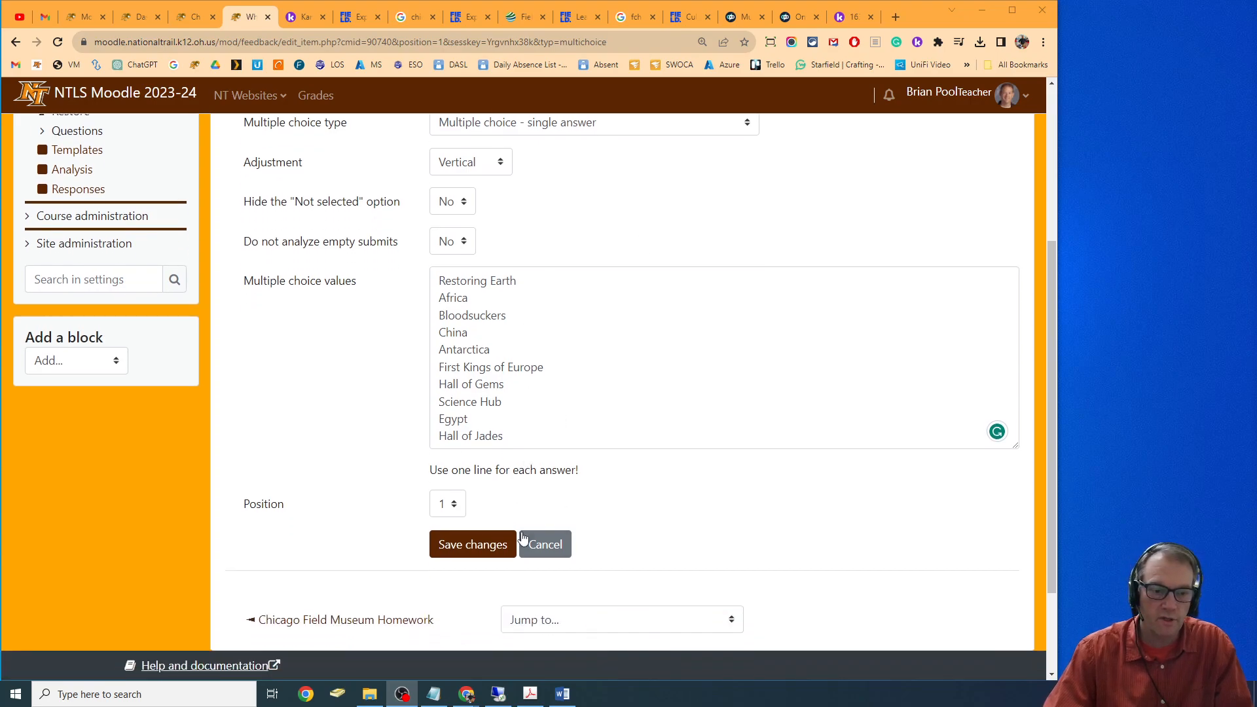
{"action": "left_click", "coordinate": [478, 545]}
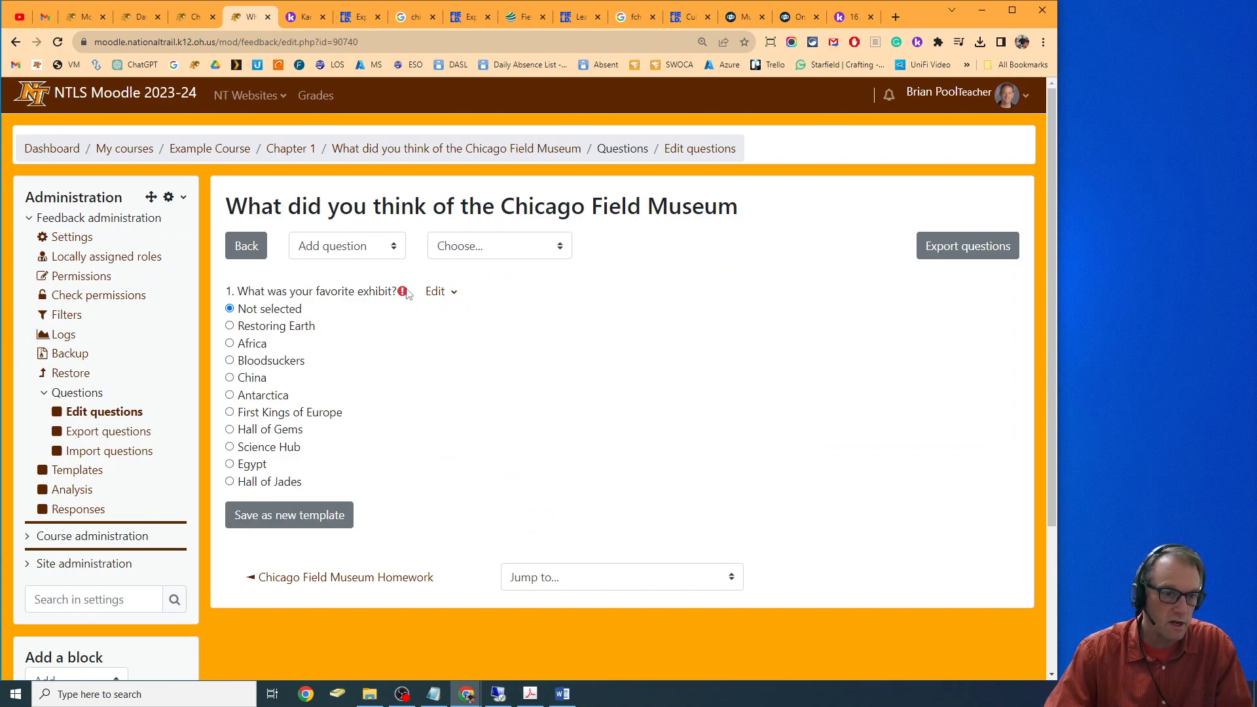
{"action": "left_click", "coordinate": [445, 294]}
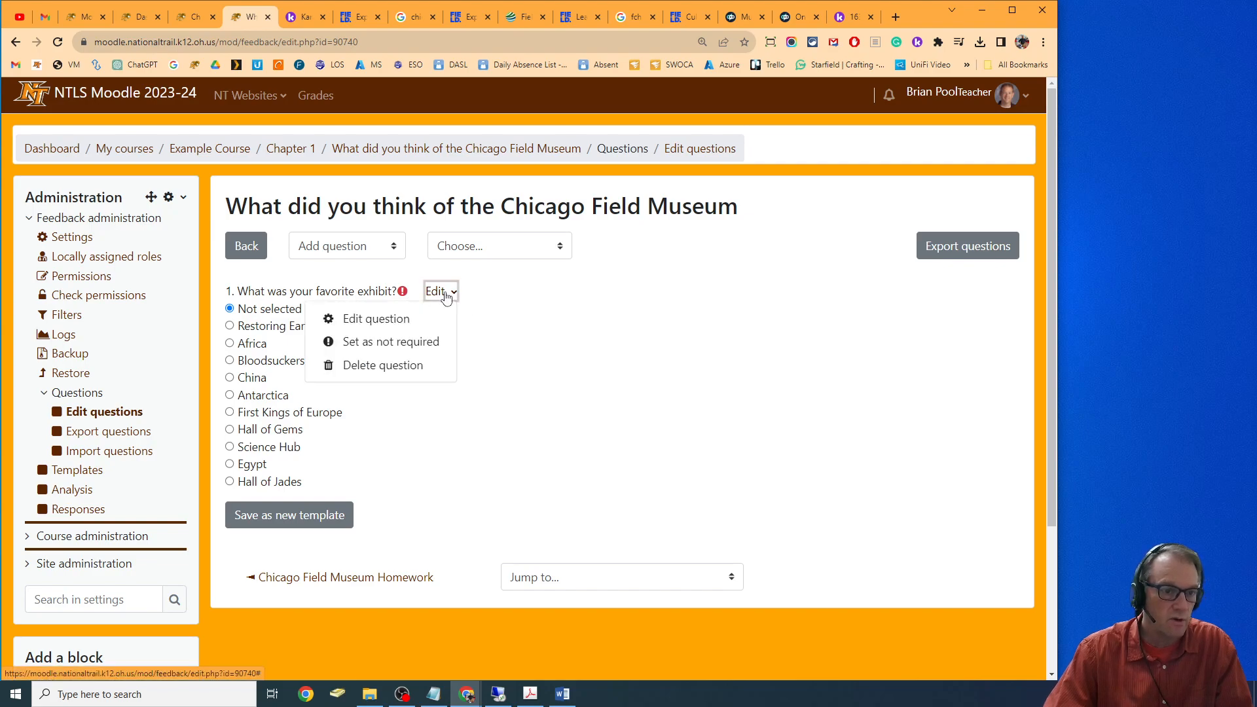
{"action": "left_click", "coordinate": [620, 328]}
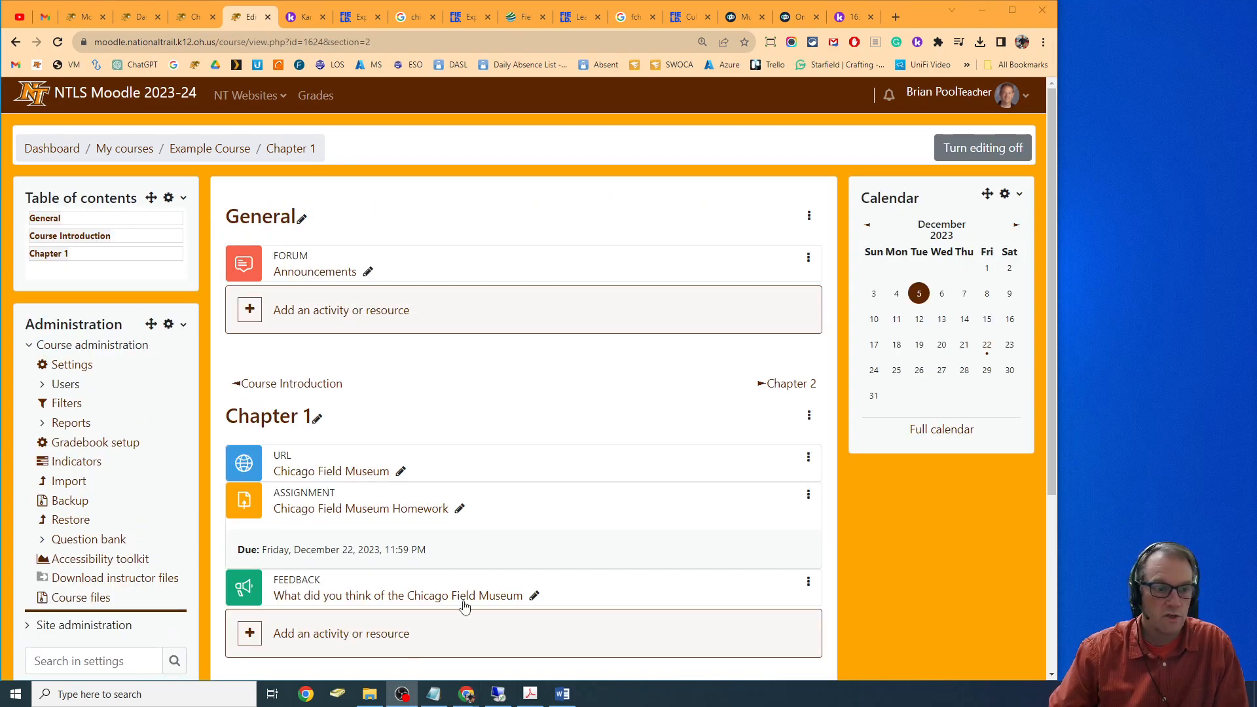
Open the Chapter 1 feedback, preview its question with First Kings of Europe selected, and return to the overview
{"action": "scroll", "coordinate": [359, 500], "scroll_direction": "down", "scroll_amount": 3}
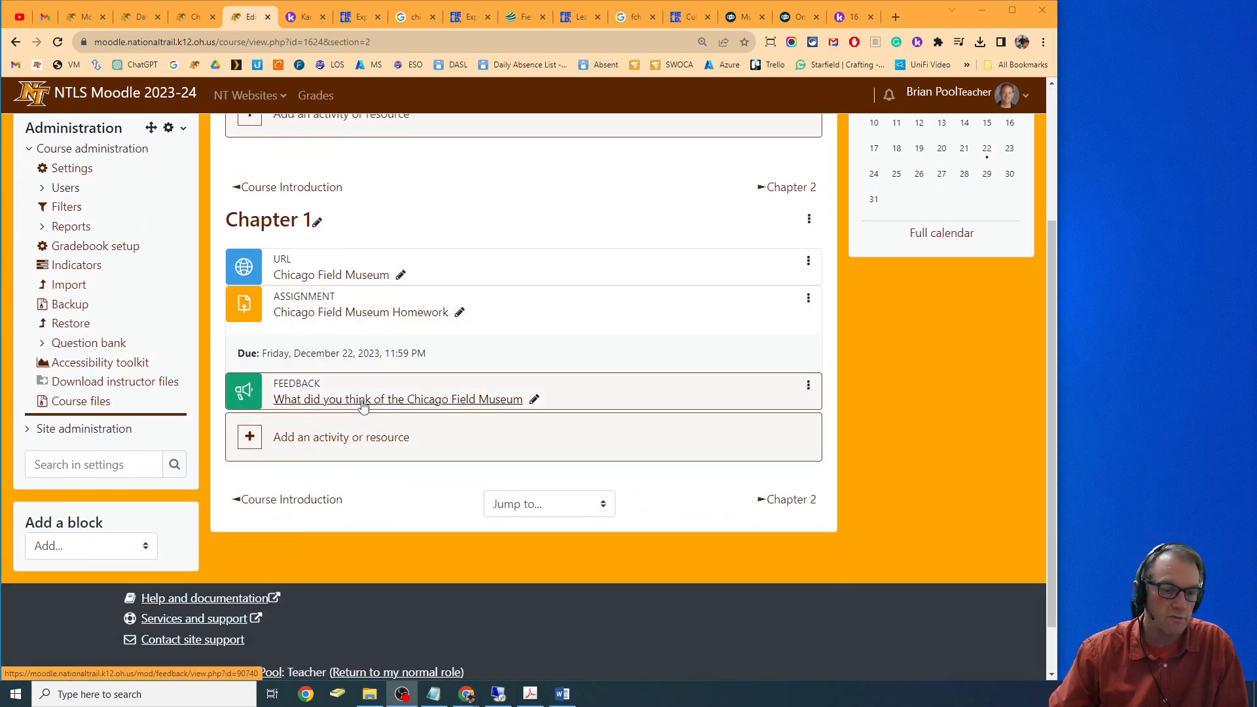
{"action": "left_click", "coordinate": [364, 401]}
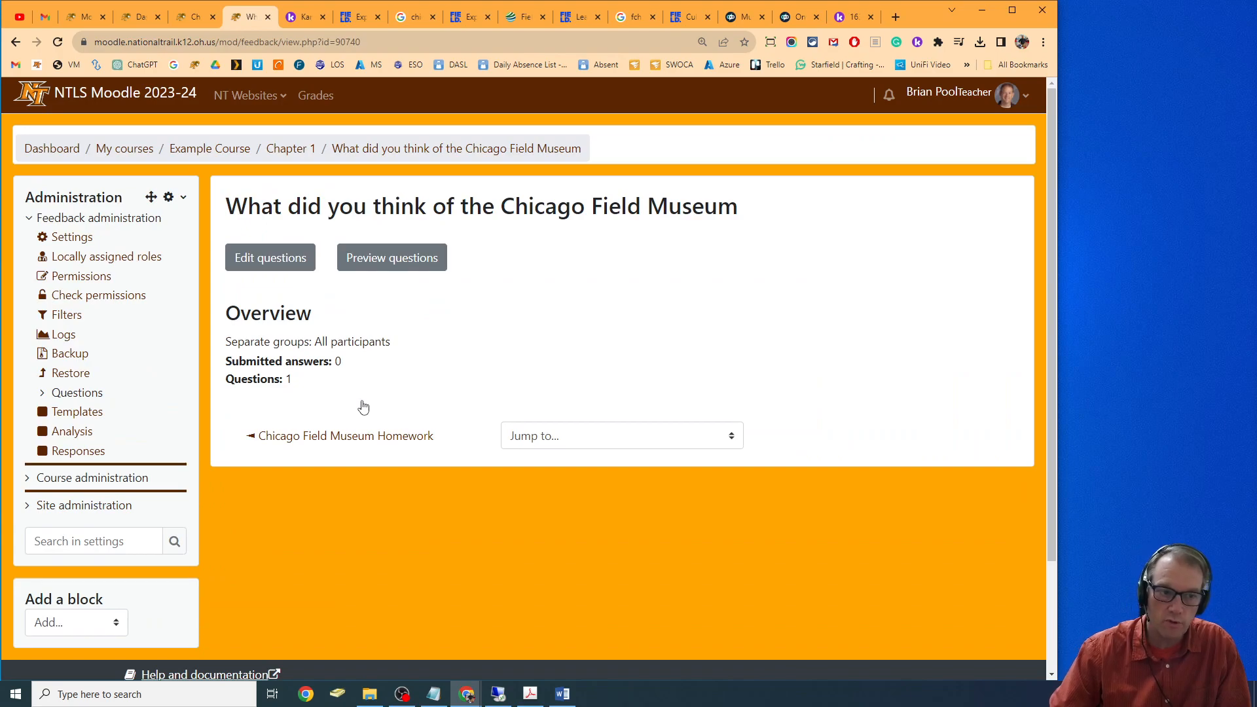
{"action": "left_click", "coordinate": [393, 265]}
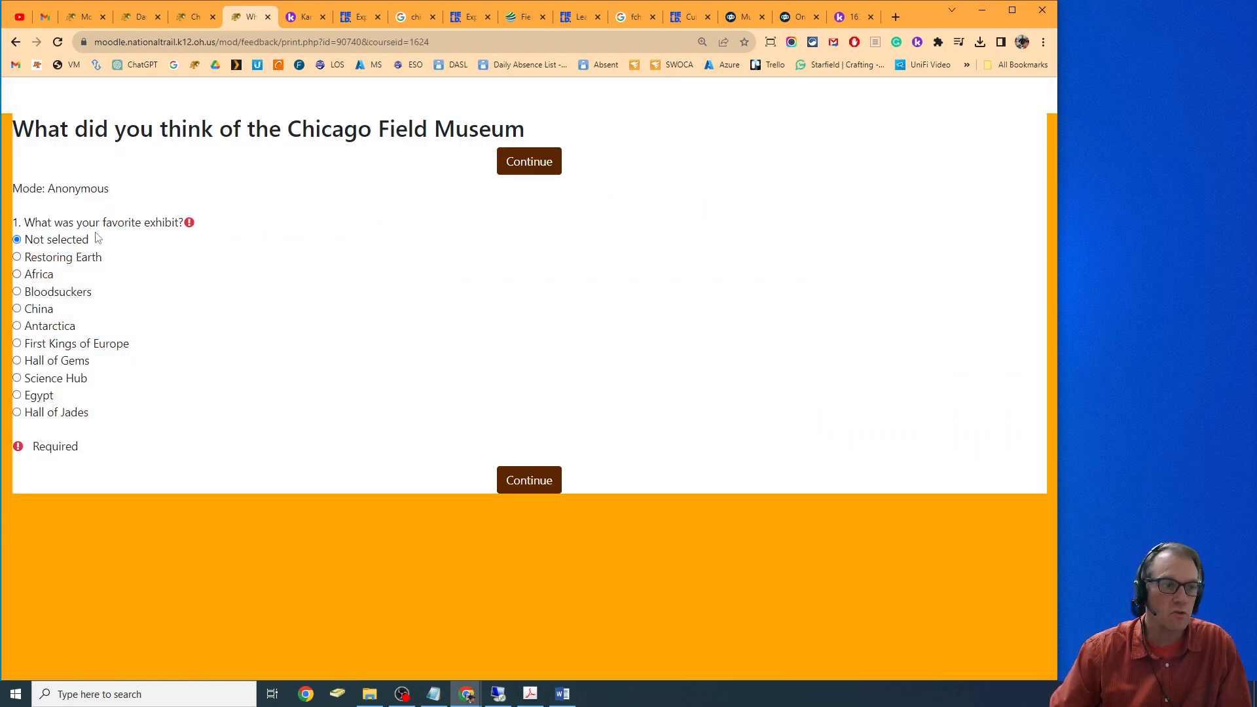
{"action": "left_click", "coordinate": [57, 348]}
{"action": "left_click", "coordinate": [536, 162]}
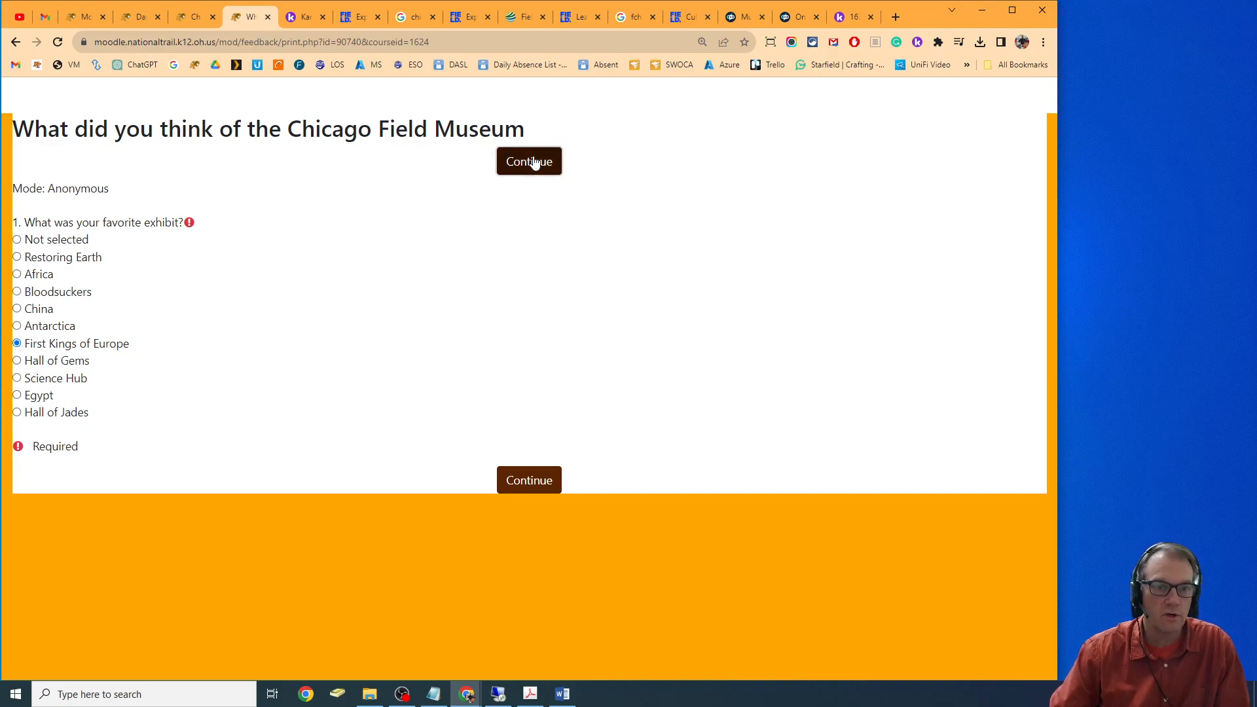
{"action": "left_click", "coordinate": [599, 118]}
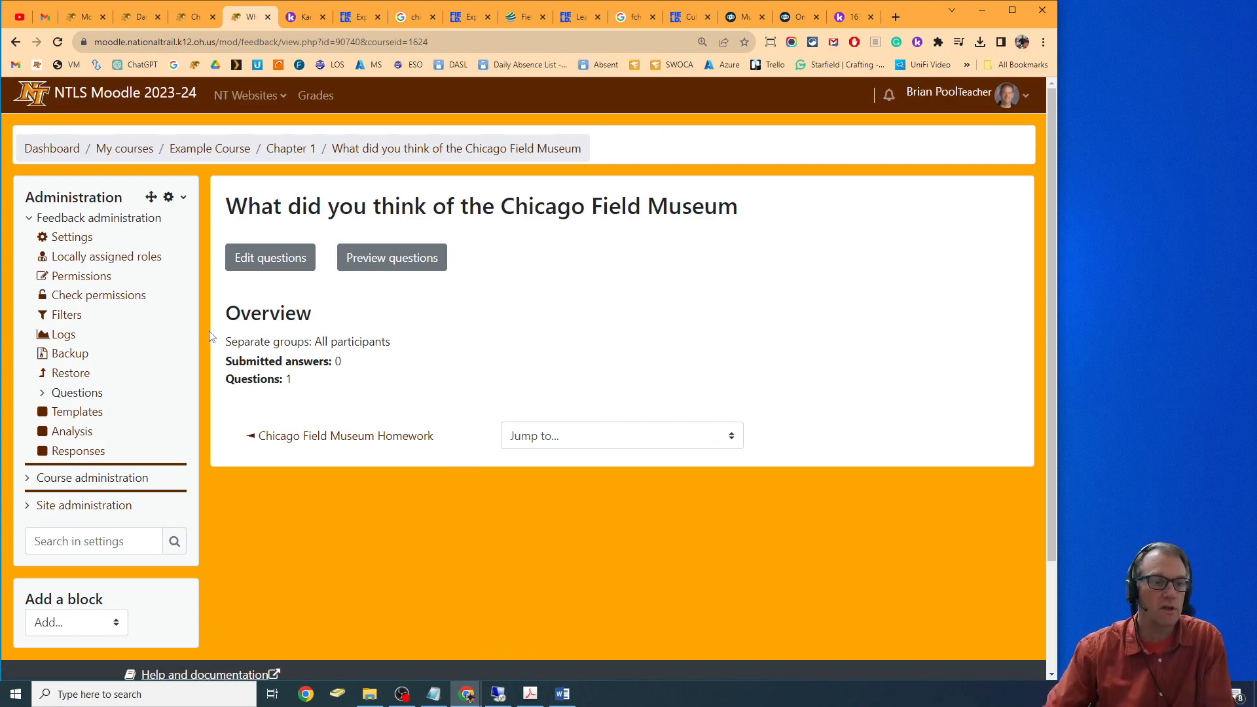
Check the feedback's analysis page and return to the activity overview
{"action": "left_click", "coordinate": [82, 440]}
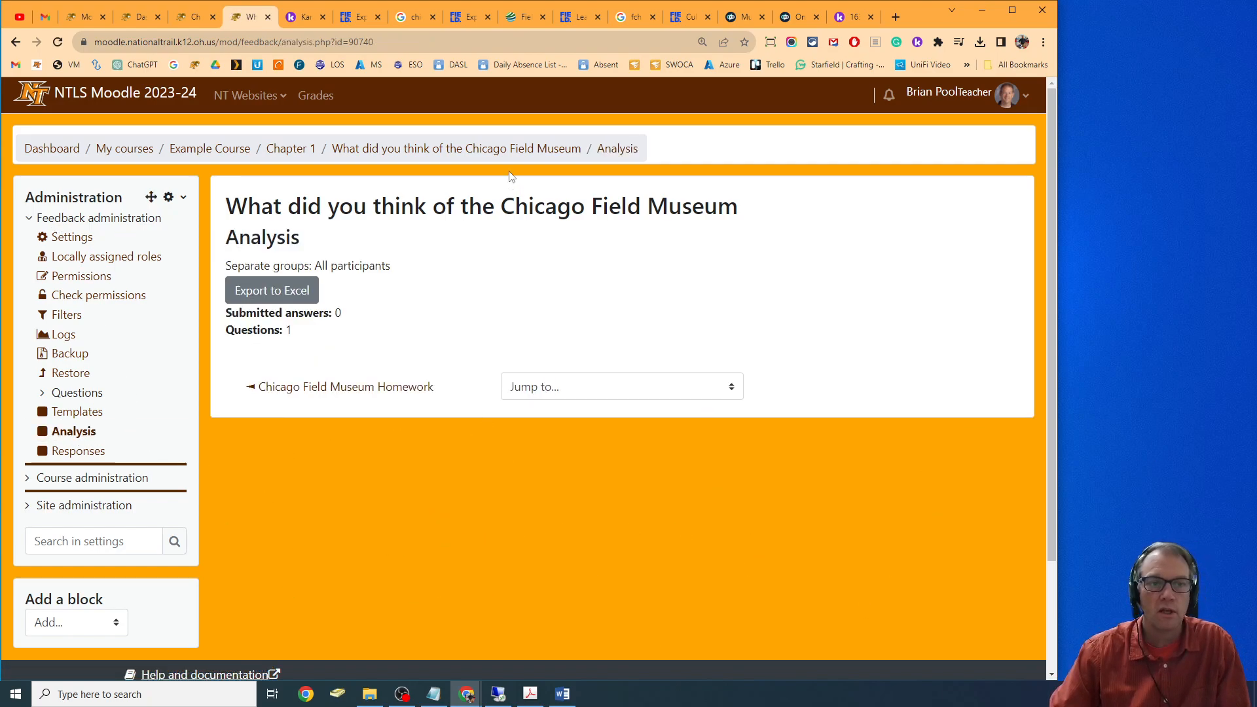
{"action": "left_click", "coordinate": [456, 155]}
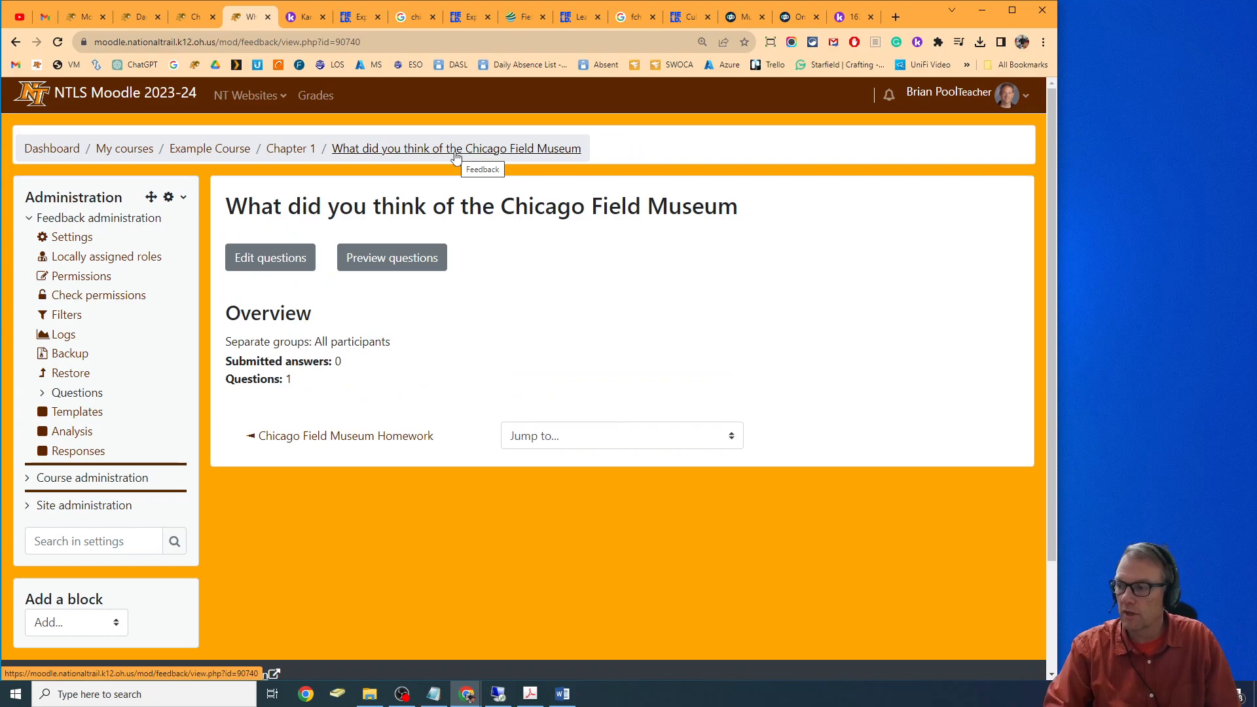